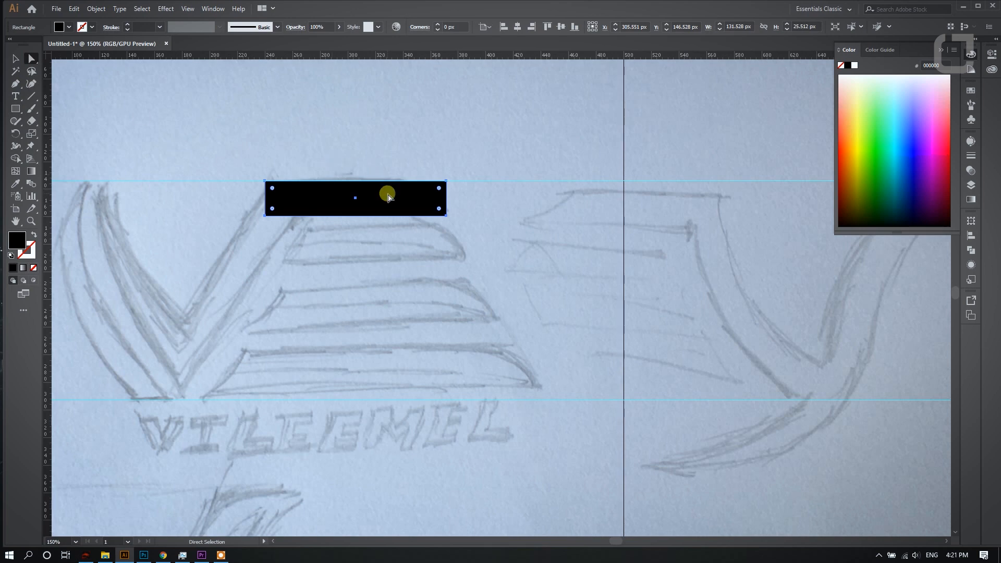
- Copy the black bar straight down about 40 px and repeat the copy until four evenly spaced bars are stacked
drag(399, 202, 400, 257)
key(ctrl+d)
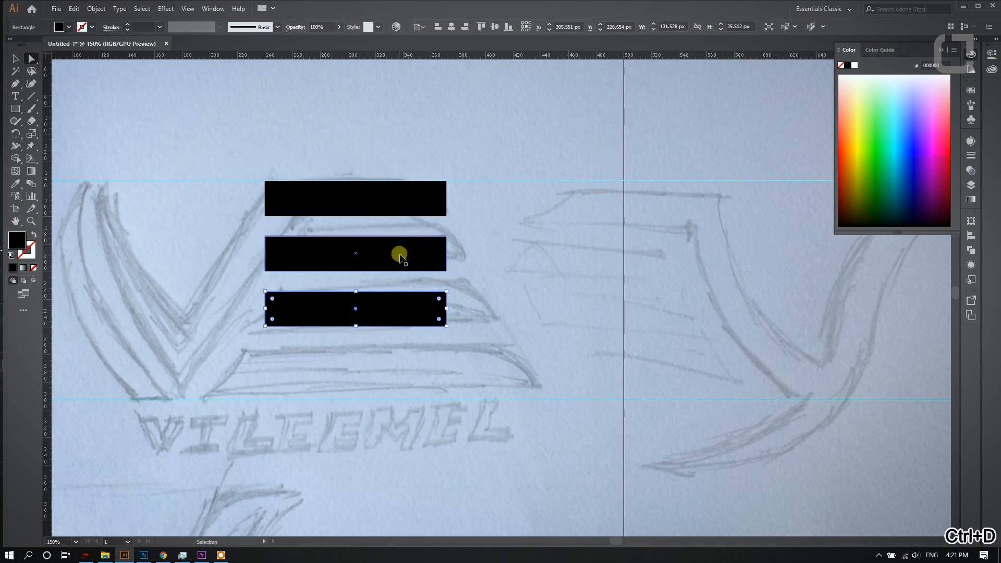
key(ctrl+d)
- Stretch the four bars together to about 204 px wide and 159 px tall, filling the height between the two guides
shift+click(398, 256)
shift+click(411, 309)
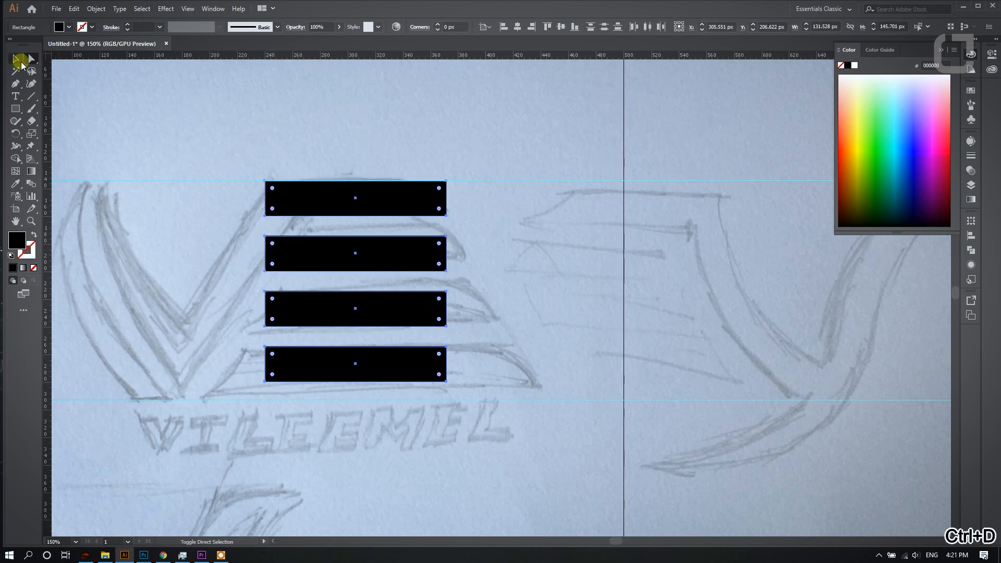
click(20, 65)
mouse_move(453, 387)
mouse_down()
mouse_move(475, 397)
mouse_move(463, 399)
mouse_up()
drag(463, 290, 542, 292)
scroll(543, 292, down, 3)
scroll(440, 239, up, 3)
scroll(354, 182, down, 3)
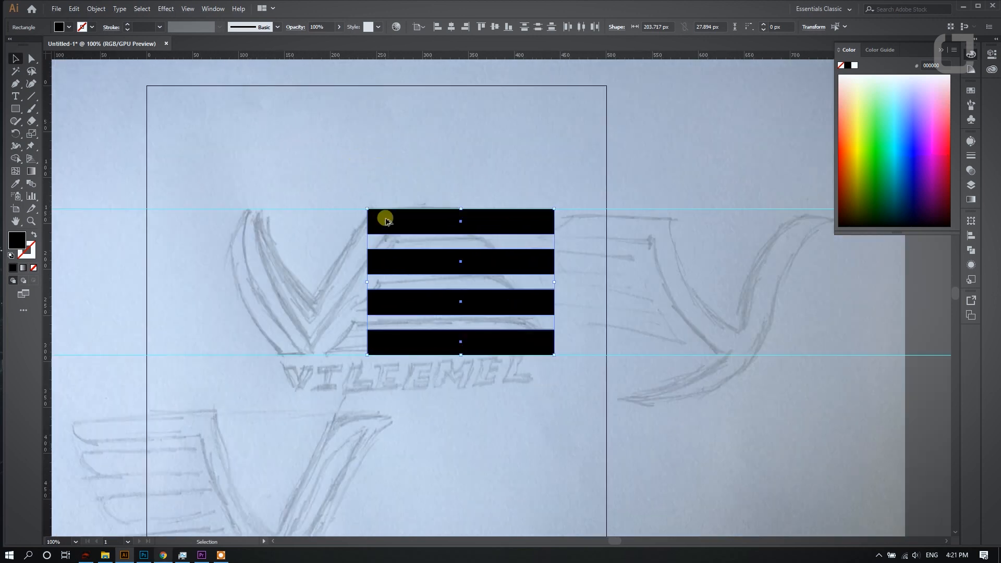
- Show the layer contents and group the four bars
scroll(377, 224, up, 3)
click(970, 183)
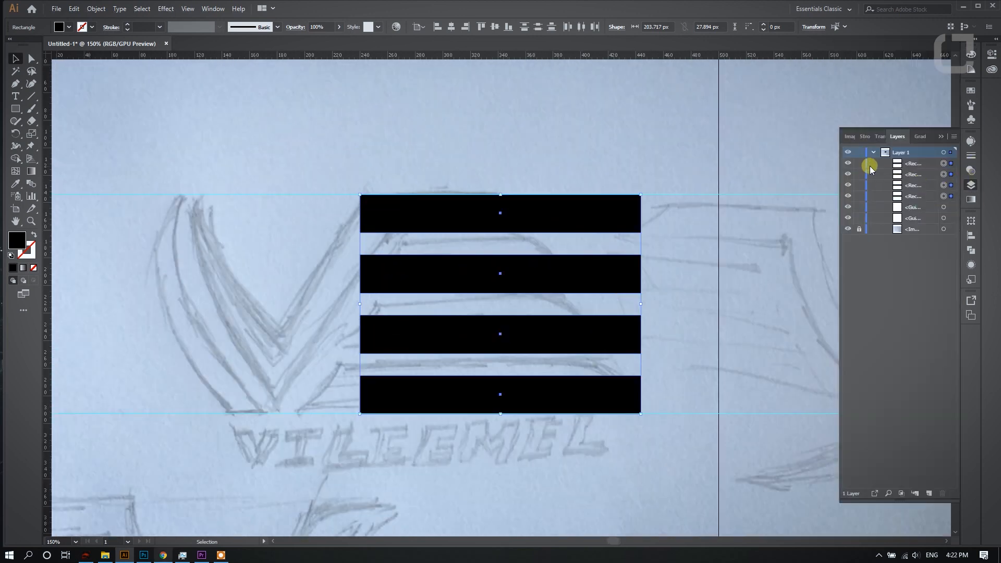
key(ctrl+g)
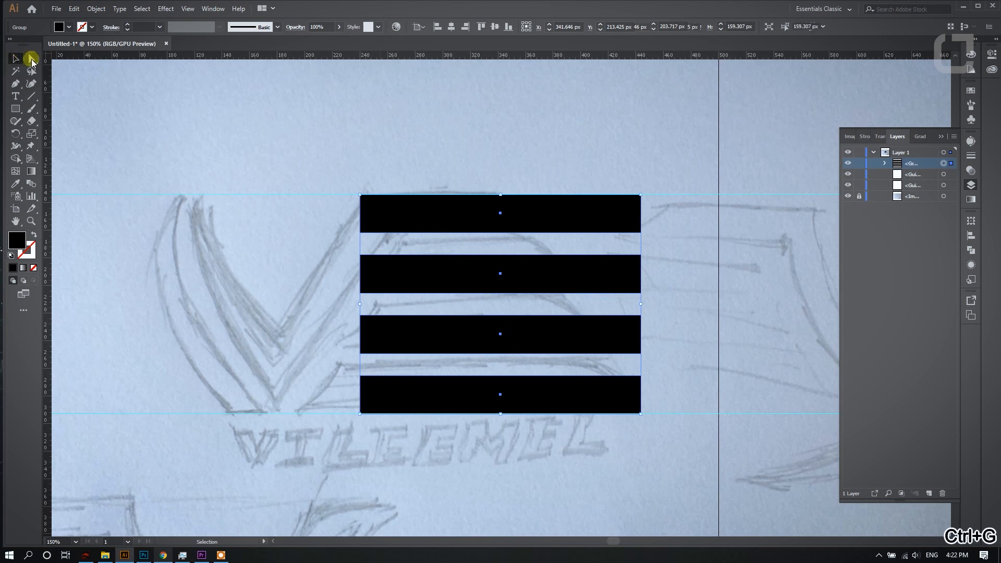
- Trace the V with the Pen tool, curving down its inner left edge, up the right arm, and back down to the bottom point
click(32, 59)
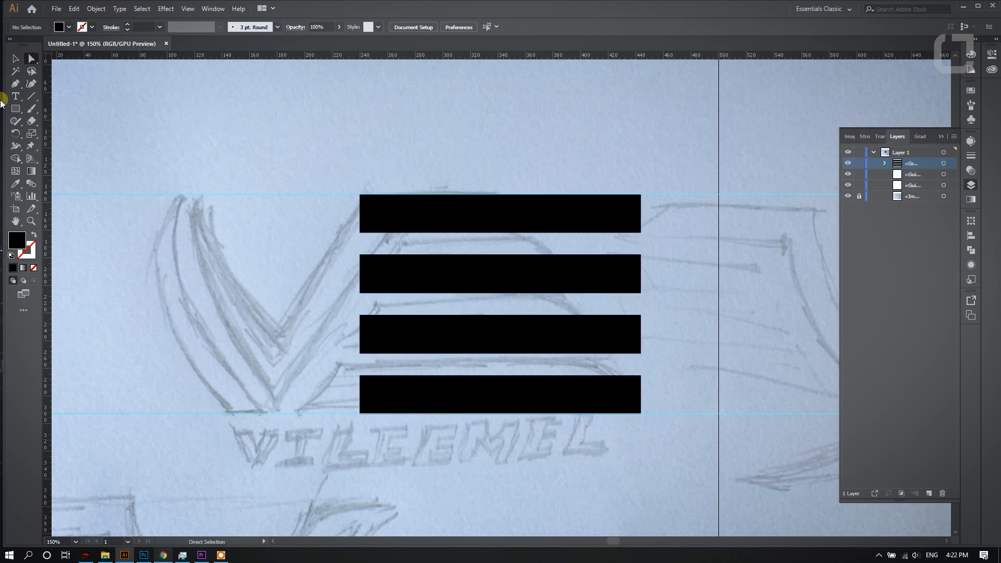
click(206, 194)
drag(375, 425, 373, 419)
click(278, 325)
scroll(283, 315, up, 1)
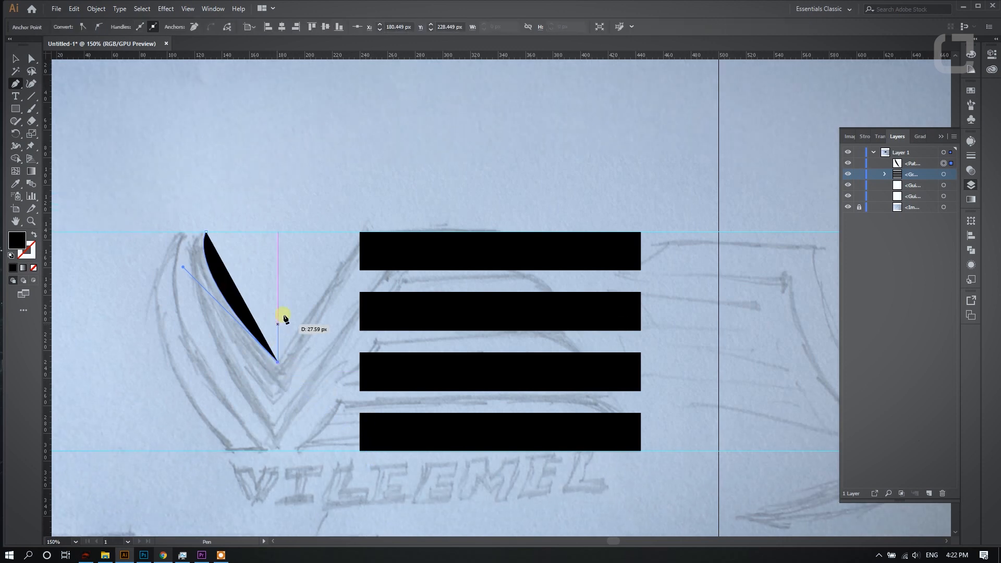
click(364, 232)
scroll(408, 235, down, 2)
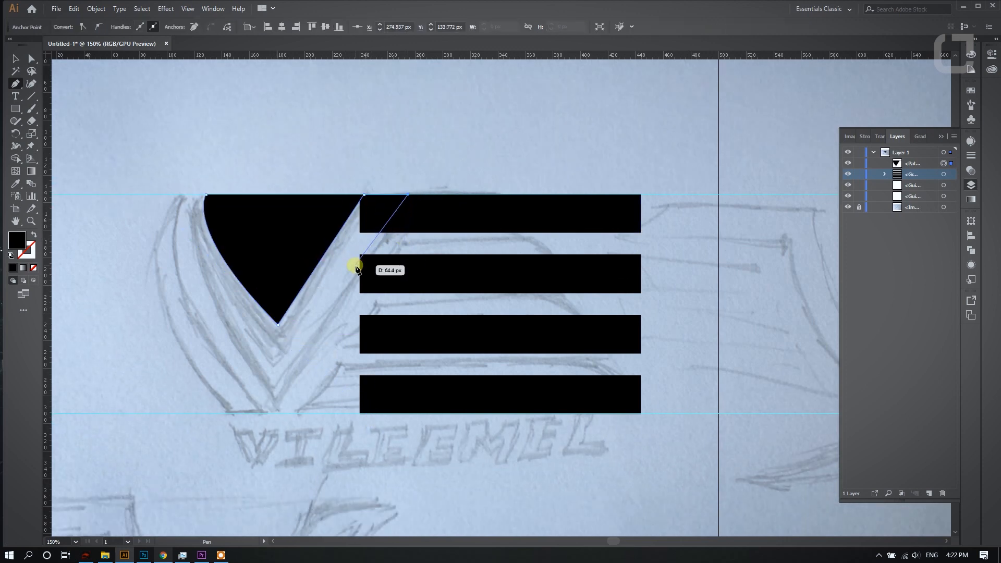
click(409, 196)
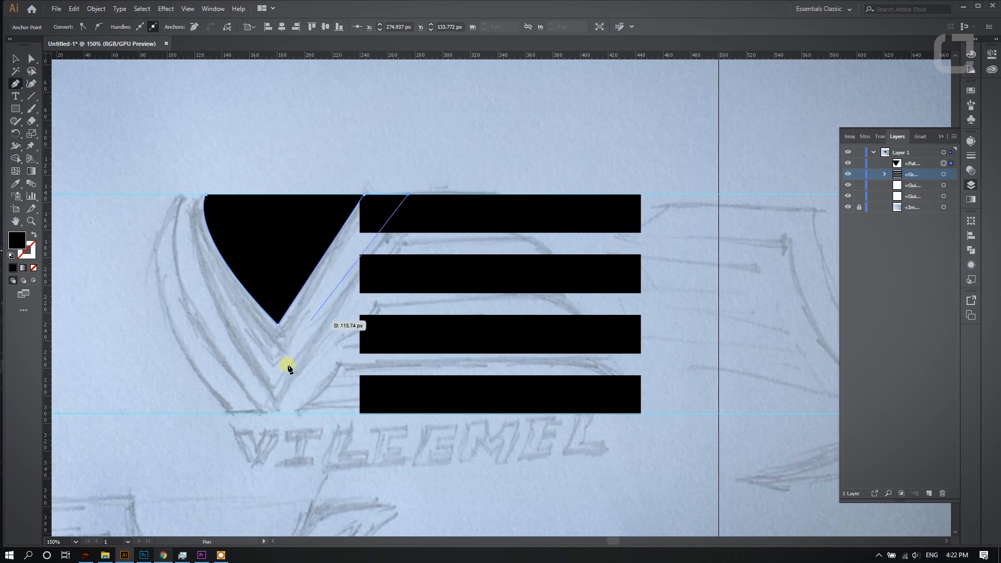
click(273, 413)
drag(273, 413, 228, 419)
drag(160, 200, 221, 173)
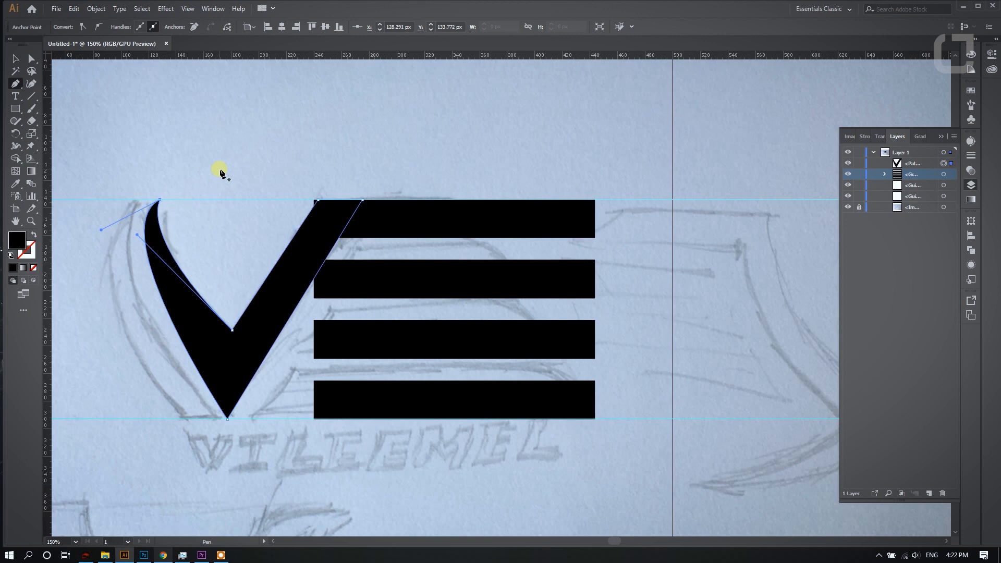
key(ctrl+z)
drag(160, 203, 177, 119)
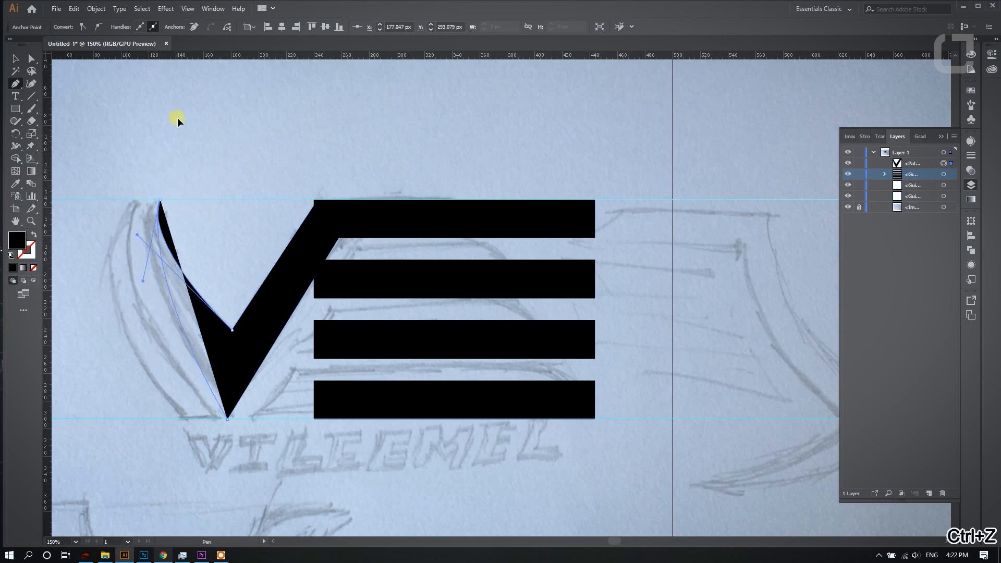
key(ctrl+z)
- Close the V path at the left arm's tip with a curved outer edge and deselect it
drag(158, 198, 230, 185)
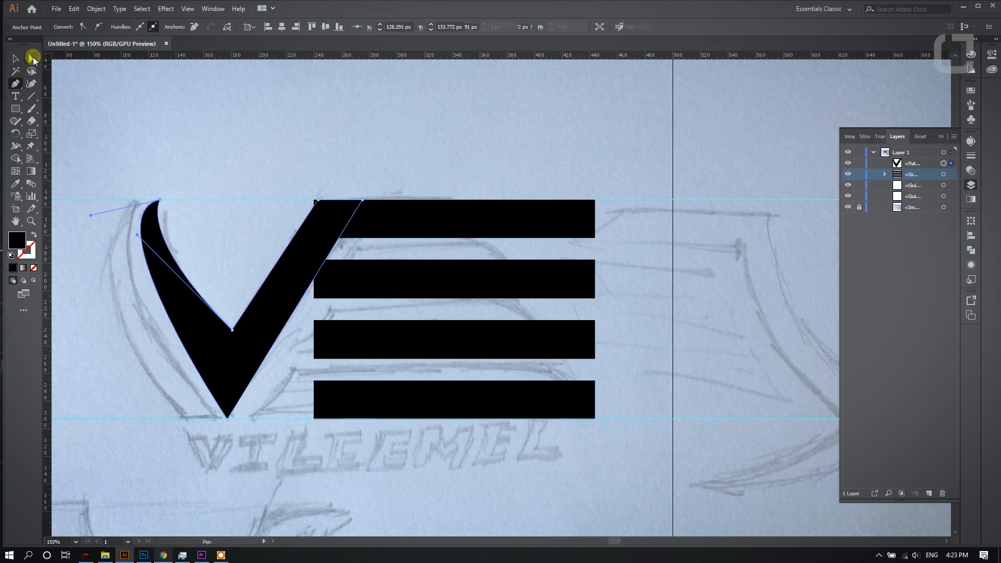
click(32, 57)
key(ctrl+minus)
key(ctrl+minus)
click(350, 150)
- Extend the left ends of the lower three bars leftward toward the bottom point of the V
scroll(340, 194, up, 2)
click(229, 251)
shift+click(250, 313)
shift+click(261, 373)
key(v)
scroll(219, 273, down, 1)
scroll(219, 272, up, 1)
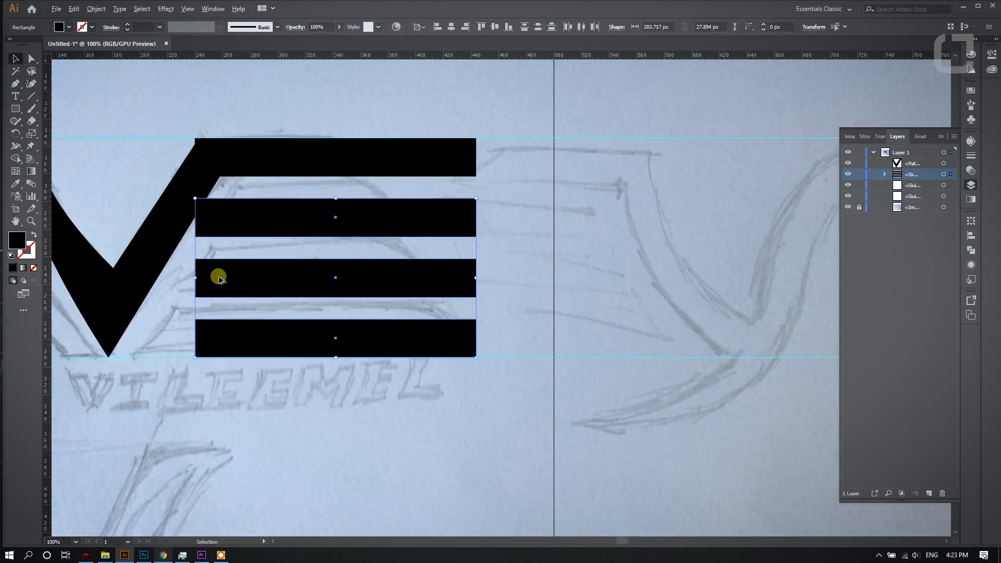
drag(196, 277, 117, 279)
- Trim the left ends of the lower three bars parallel to the V's right arm, using an offset V copy and Shape Builder
click(31, 59)
click(156, 119)
drag(189, 175, 133, 345)
shift+click(237, 205)
shift+click(250, 281)
shift+click(252, 328)
click(16, 161)
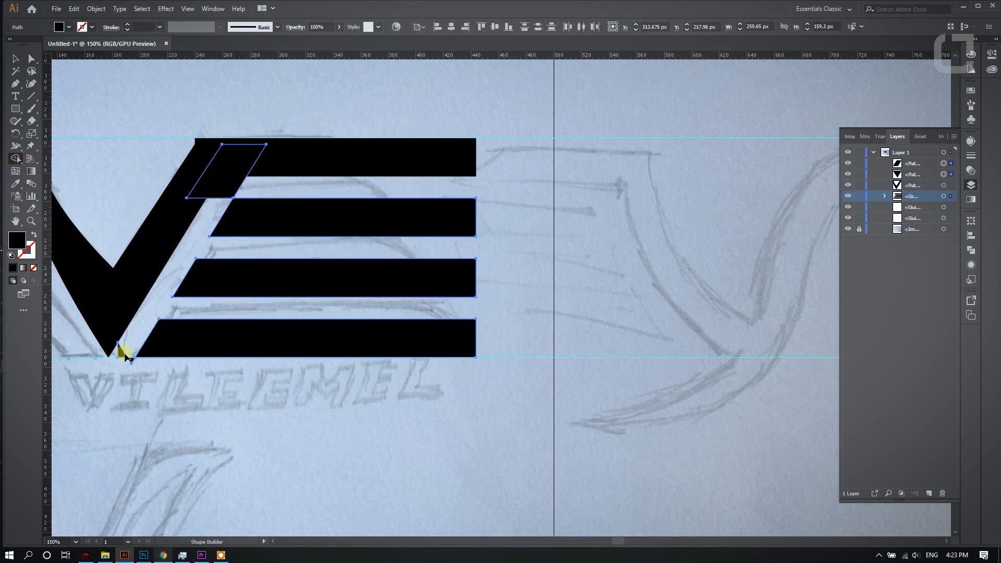
click(231, 155)
click(31, 59)
click(371, 128)
- Remove the top bar's small corner that sticks out beyond the V's right arm, using Shape Builder
scroll(175, 154, up, 2)
mouse_move(174, 153)
mouse_down()
mouse_move(310, 159)
mouse_move(342, 126)
mouse_up()
click(354, 169)
shift+click(463, 162)
click(16, 162)
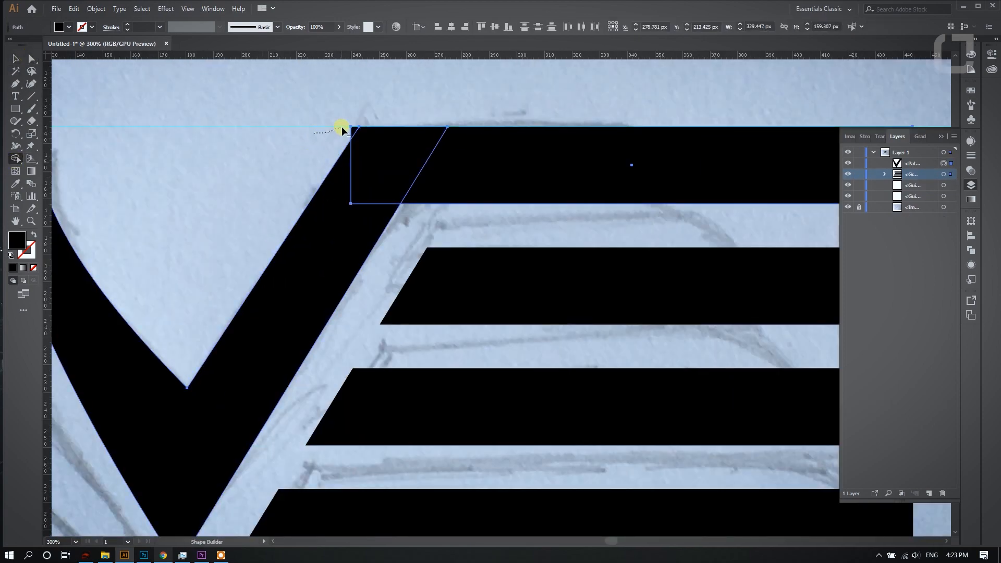
key(ctrl+1)
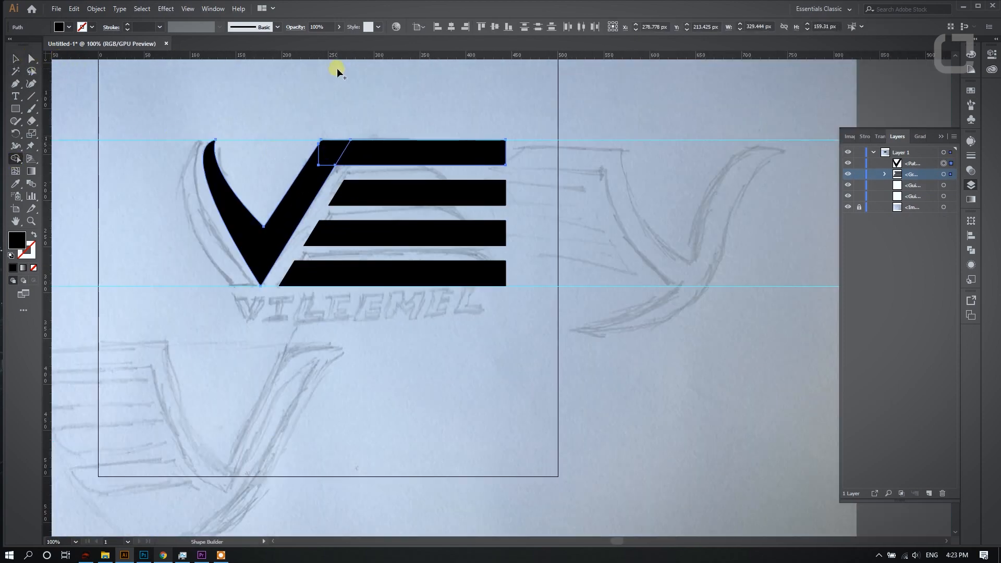
key(ctrl+plus)
click(31, 59)
click(182, 161)
click(228, 201)
click(347, 110)
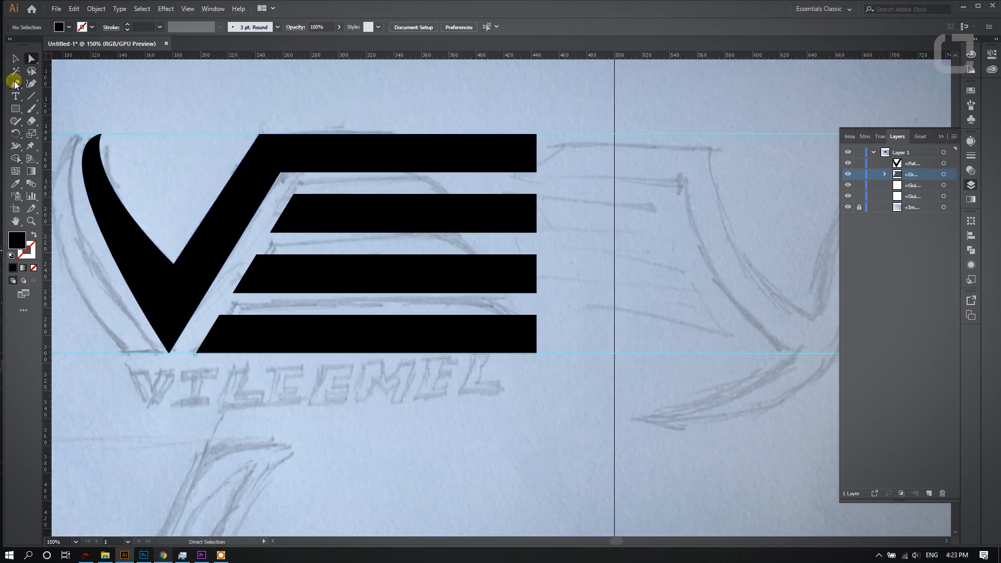
- Duplicate the V over the bars and reflect the copy horizontally
drag(233, 237, 334, 221)
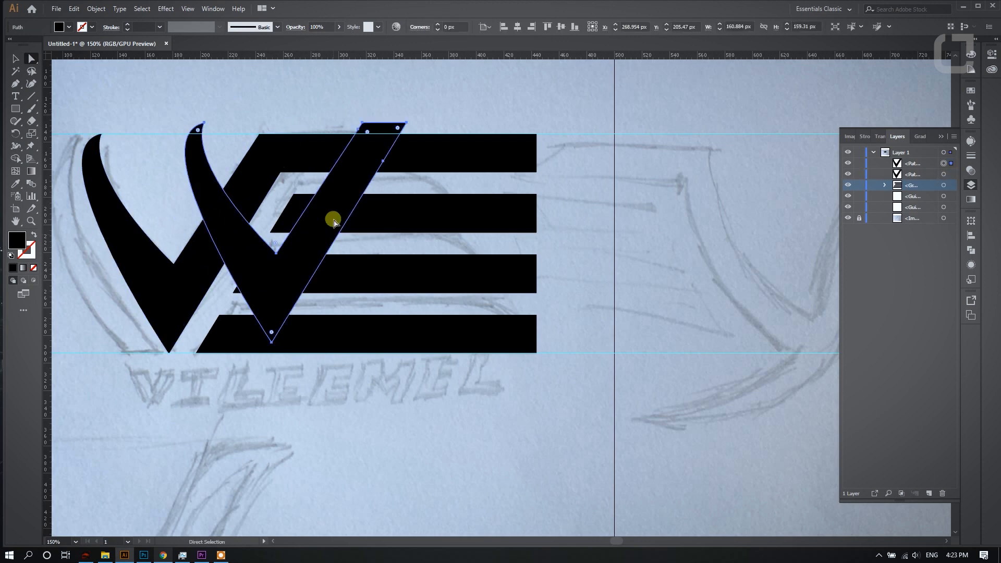
drag(354, 189, 413, 200)
right_click(413, 199)
mouse_move(447, 351)
click(578, 401)
key(Return)
- Move the mirrored V to the bars' right ends and enlarge it so its slanted arm crosses all four bars
drag(391, 291, 554, 299)
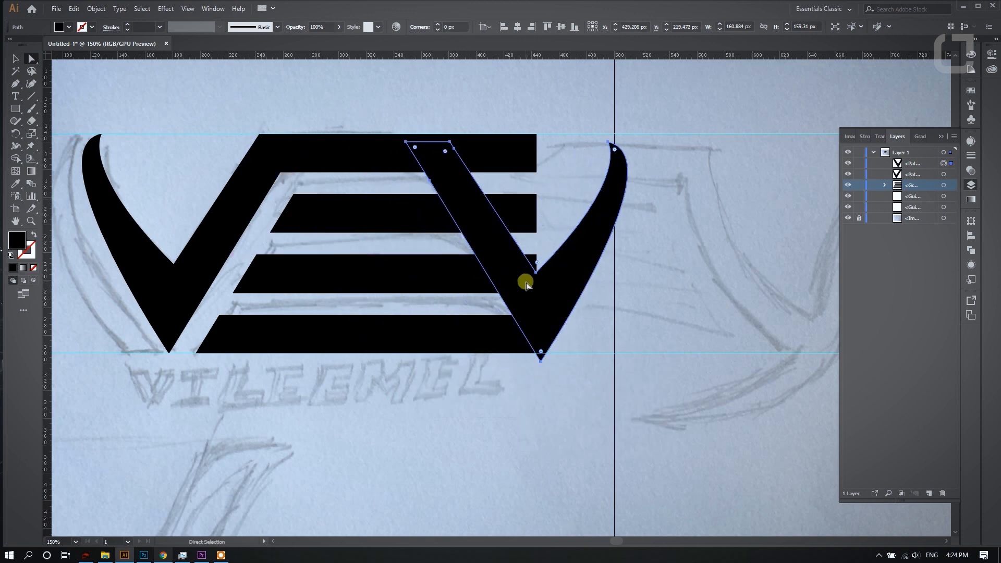
click(16, 59)
scroll(459, 134, down, 1)
drag(572, 141, 593, 119)
scroll(551, 185, up, 2)
drag(546, 240, 574, 226)
scroll(535, 236, down, 1)
drag(530, 275, 514, 281)
- Cut the right ends of all four bars along the mirrored V's slant with Shape Builder, removing the cutter and leftovers
key(a)
shift+click(349, 265)
shift+click(373, 317)
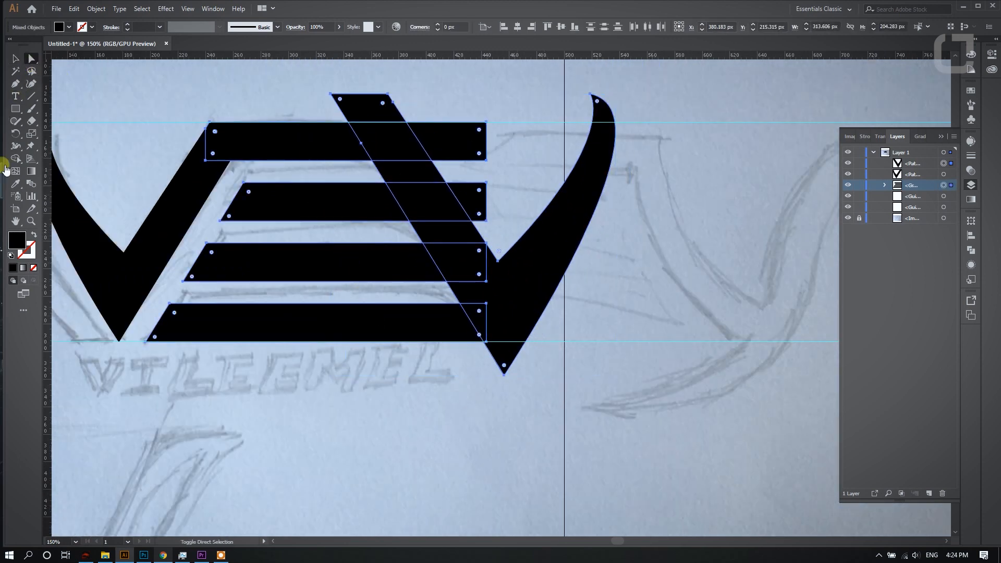
click(16, 159)
drag(361, 108, 494, 326)
mouse_move(480, 269)
mouse_down()
mouse_move(481, 215)
mouse_move(459, 143)
mouse_up()
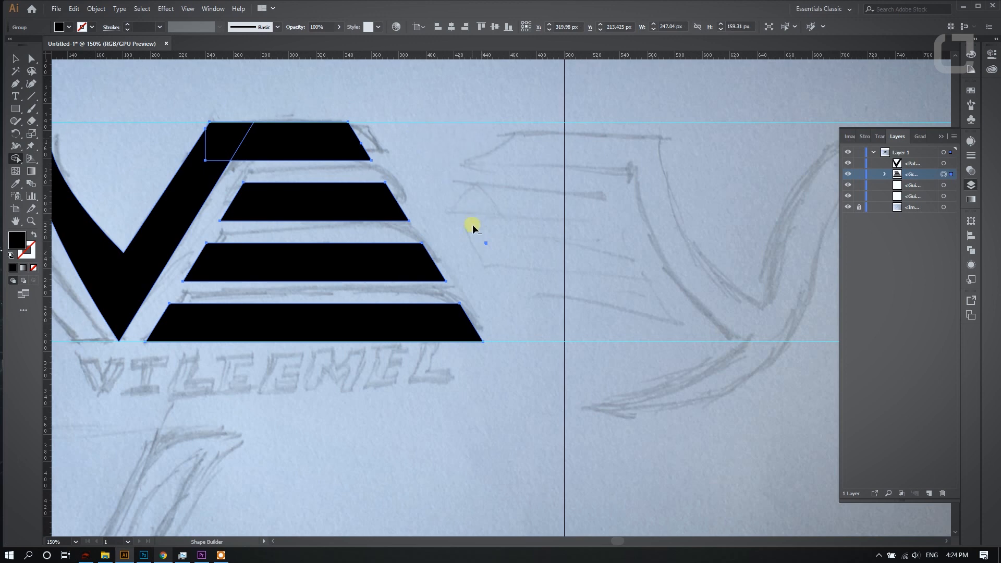
click(30, 57)
click(284, 77)
- Round the top-right corners of the upper two bars into smooth curves
scroll(285, 78, down, 2)
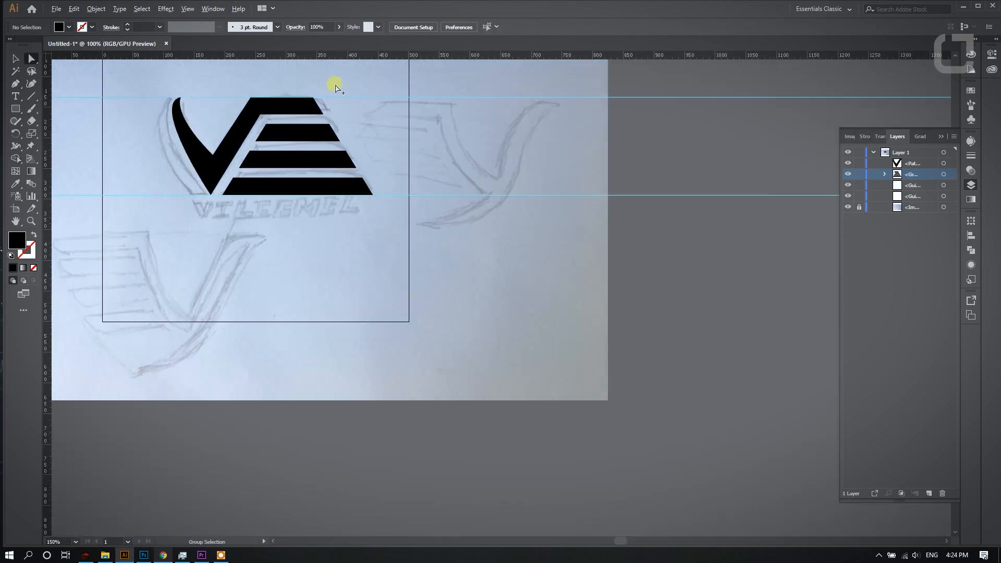
scroll(302, 108, up, 2)
click(302, 105)
drag(314, 94, 161, 173)
click(424, 100)
click(351, 157)
click(352, 154)
drag(352, 154, 347, 215)
- Round the top-right corners of the lower two bars to match the upper ones
click(360, 218)
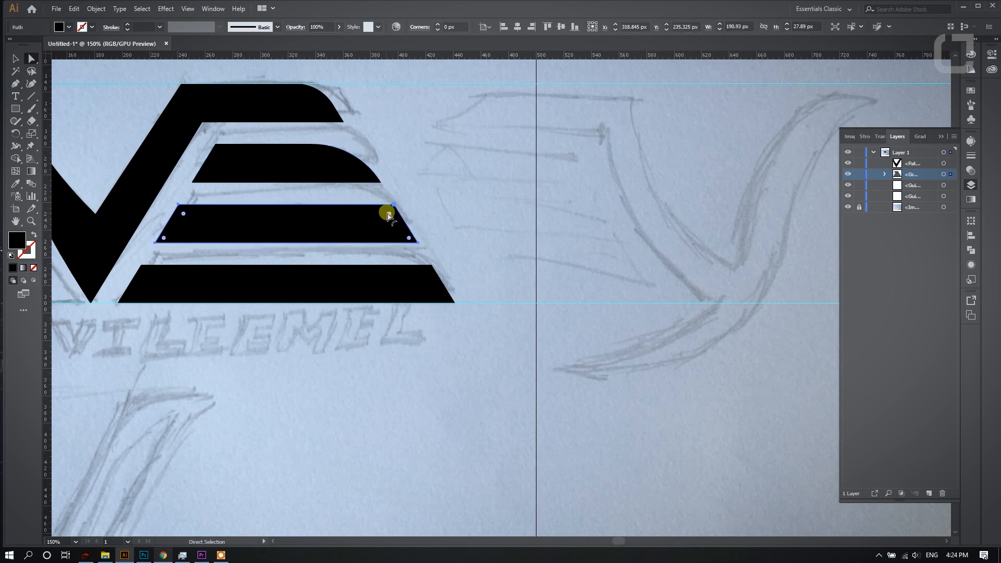
drag(314, 255, 319, 260)
click(419, 278)
drag(425, 274, 360, 373)
click(365, 369)
- Draw a closed curved stripe with the Pen tool along the outer left side of the V, between the two guides
scroll(473, 141, down, 4)
scroll(290, 157, up, 4)
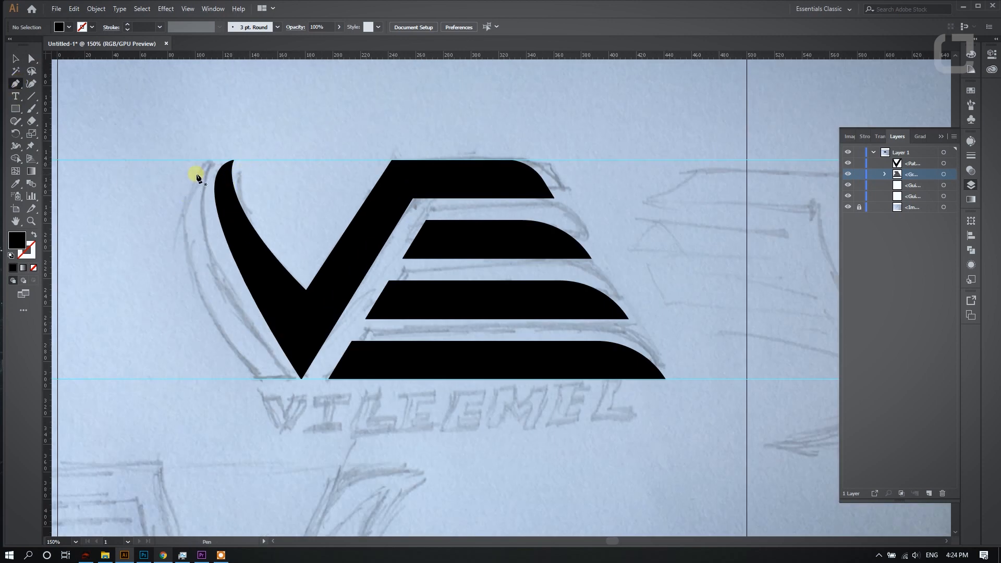
click(218, 160)
scroll(203, 210, down, 1)
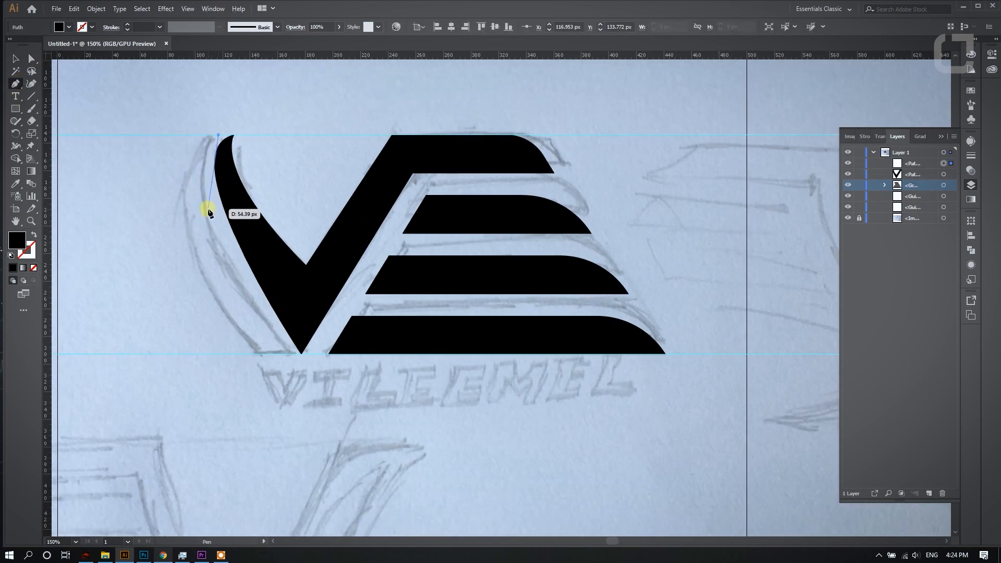
drag(228, 261, 228, 265)
click(284, 355)
drag(285, 355, 251, 356)
mouse_move(219, 136)
mouse_down()
mouse_move(274, 139)
mouse_move(319, 100)
mouse_move(304, 84)
mouse_move(298, 92)
mouse_up()
click(177, 125)
- Add the text VILEEMEL below the emblem and enlarge it to about 88 pt
scroll(224, 121, down, 2)
scroll(353, 75, up, 1)
scroll(296, 202, up, 1)
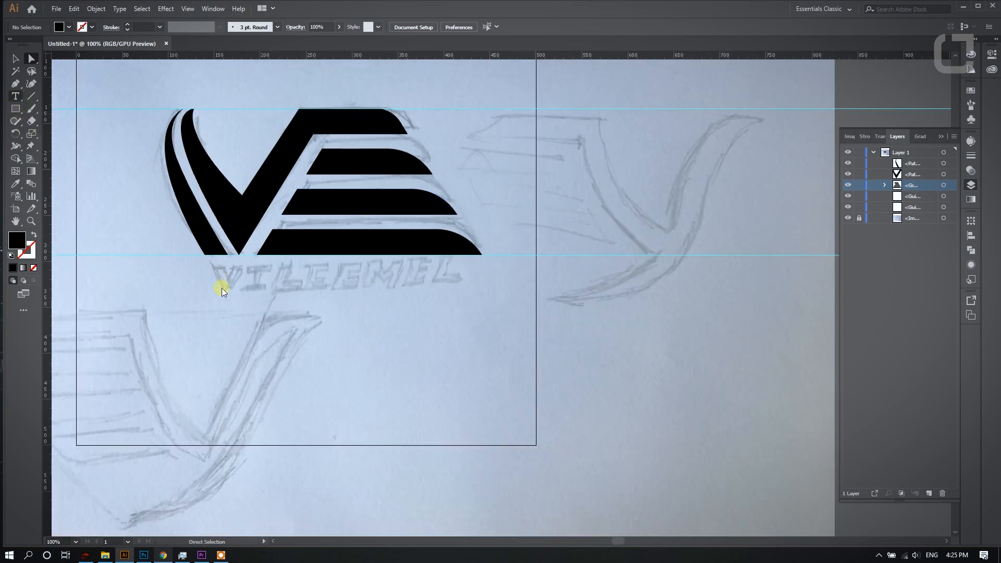
click(220, 334)
text(V)
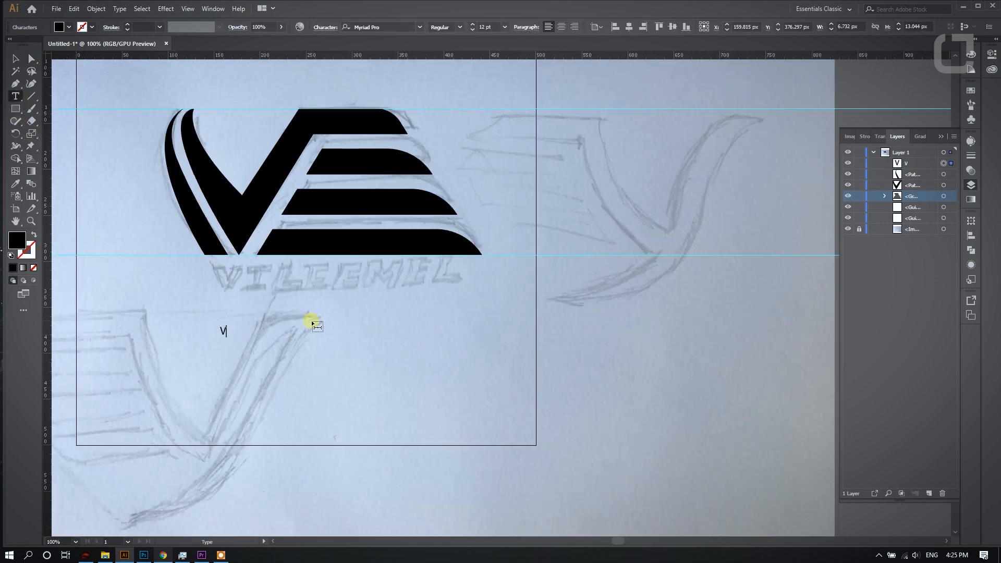
text(ILEEMEL)
key(ctrl+a)
click(10, 60)
drag(263, 325, 440, 283)
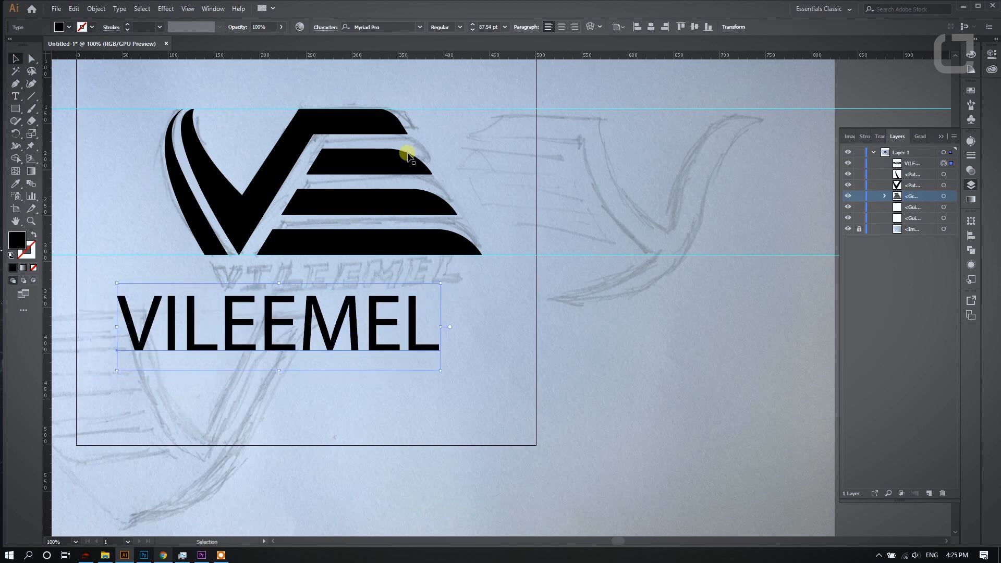
- Change the font of the VILEEMEL text to MB Empire Heavy W01 Heavy
click(406, 27)
key(ctrl+z)
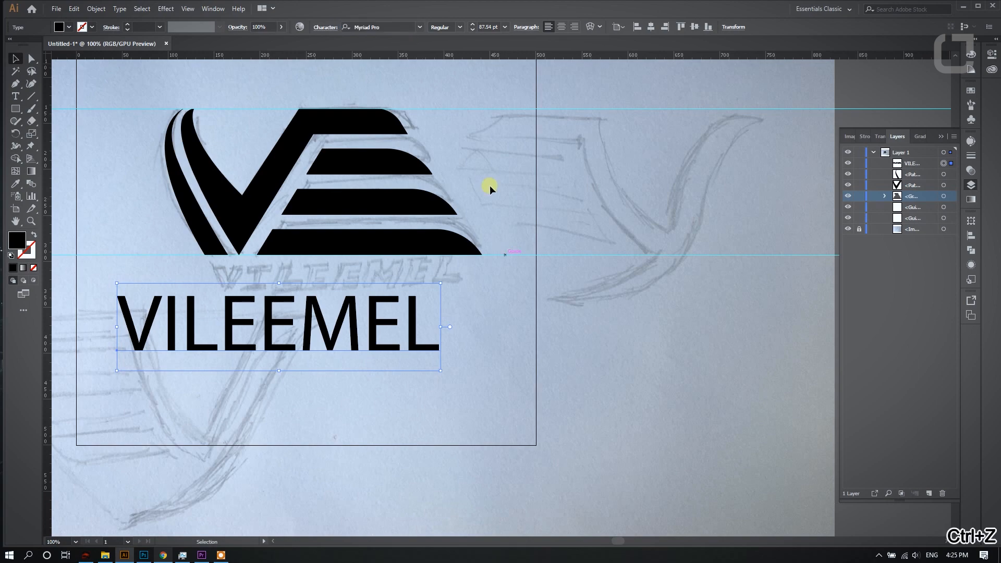
click(418, 29)
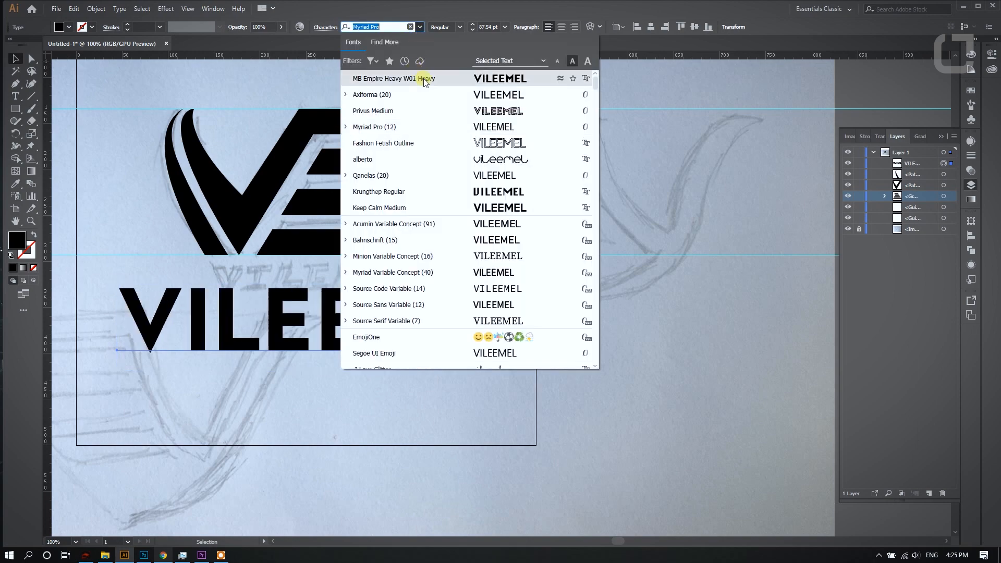
click(364, 78)
key(ctrl+equal)
key(ctrl+z)
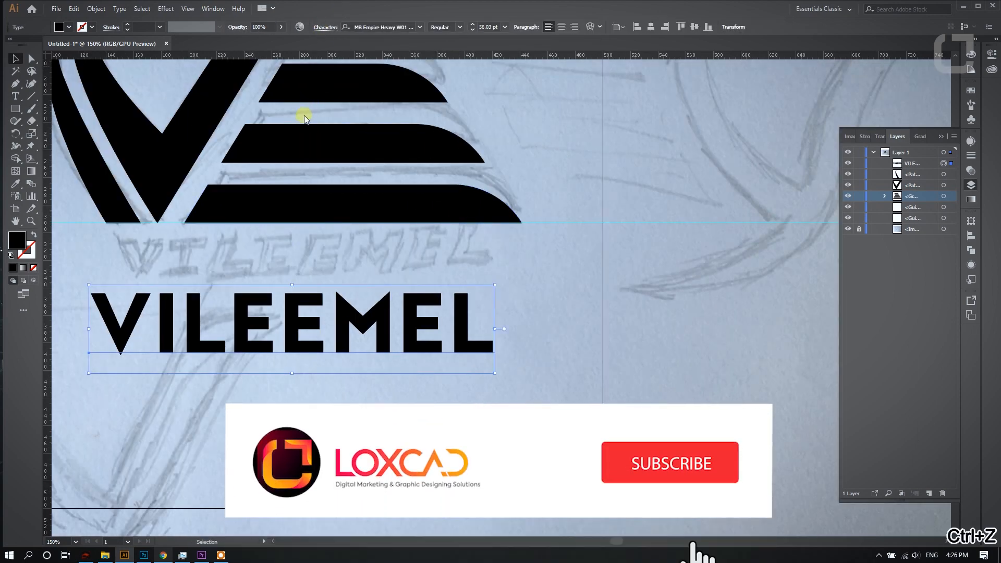
- Set the VILEEMEL text's tracking to 150 and shrink it to about 38 pt directly beneath the emblem
click(326, 26)
click(313, 89)
text(150)
key(Return)
drag(588, 285, 509, 301)
drag(446, 323, 403, 248)
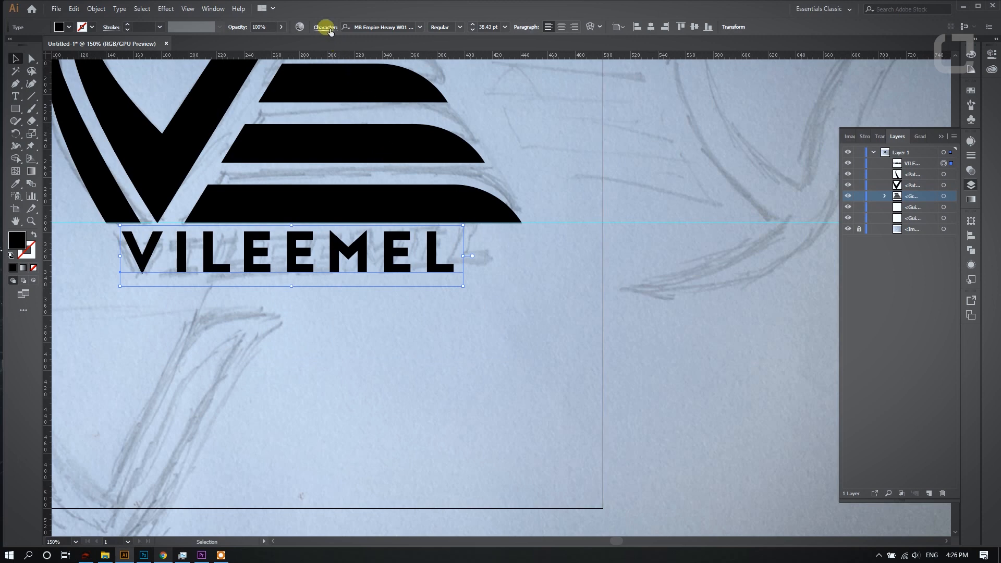
- Set the text's tracking to 250 and raise it further until the word reaches the lowest bar's right tip
click(325, 27)
click(297, 89)
click(297, 89)
click(297, 87)
drag(314, 89, 299, 89)
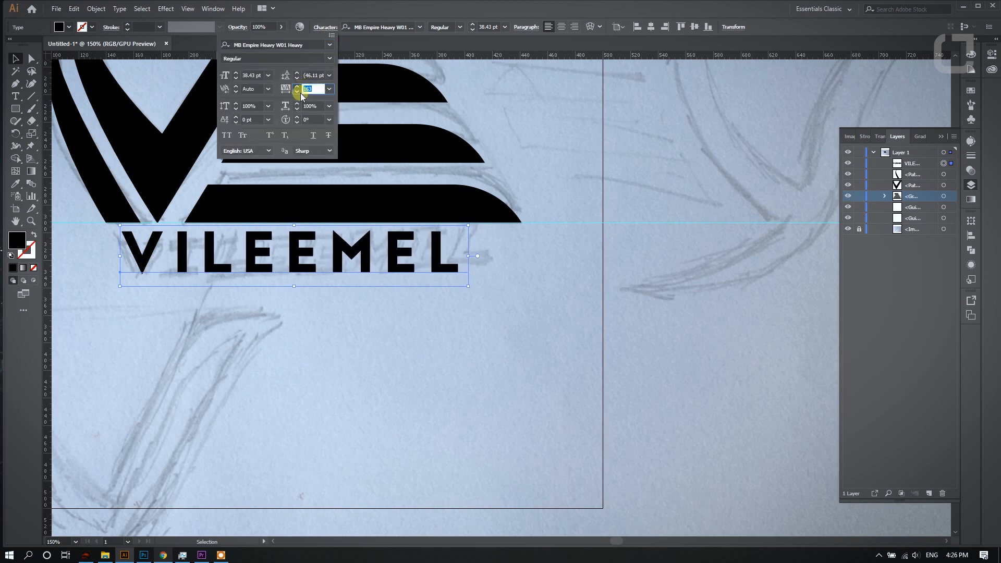
text(250)
click(297, 89)
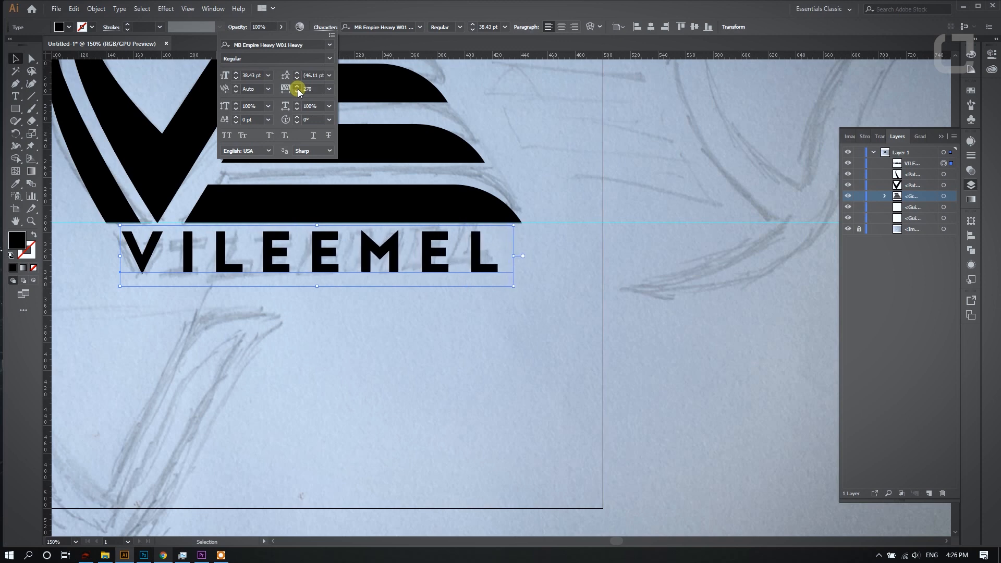
drag(298, 88, 298, 88)
- Expand the VILEEMEL text's object and fill into shapes and scale it to span from the left stroke's base to the lowest bar's right tip
click(96, 9)
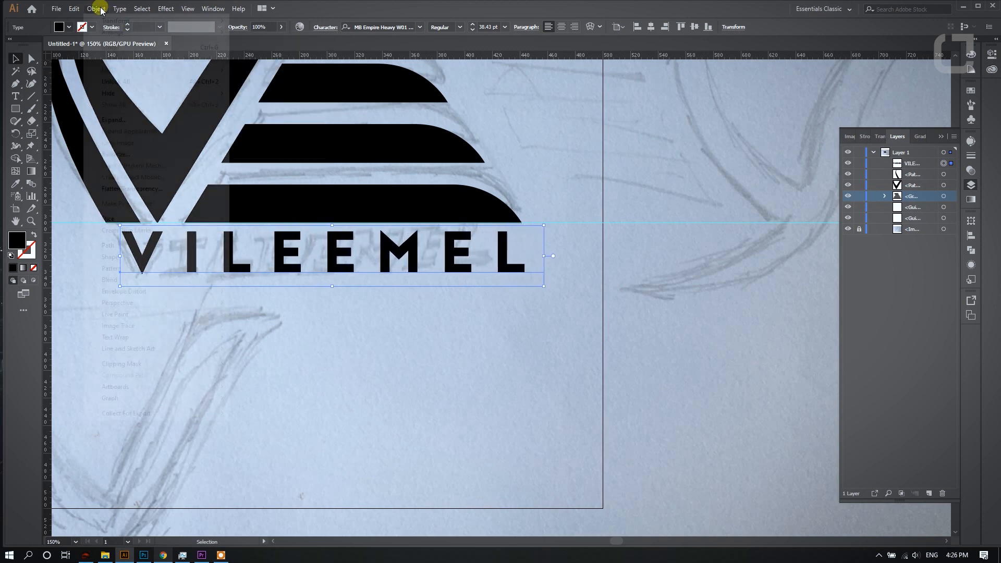
click(119, 119)
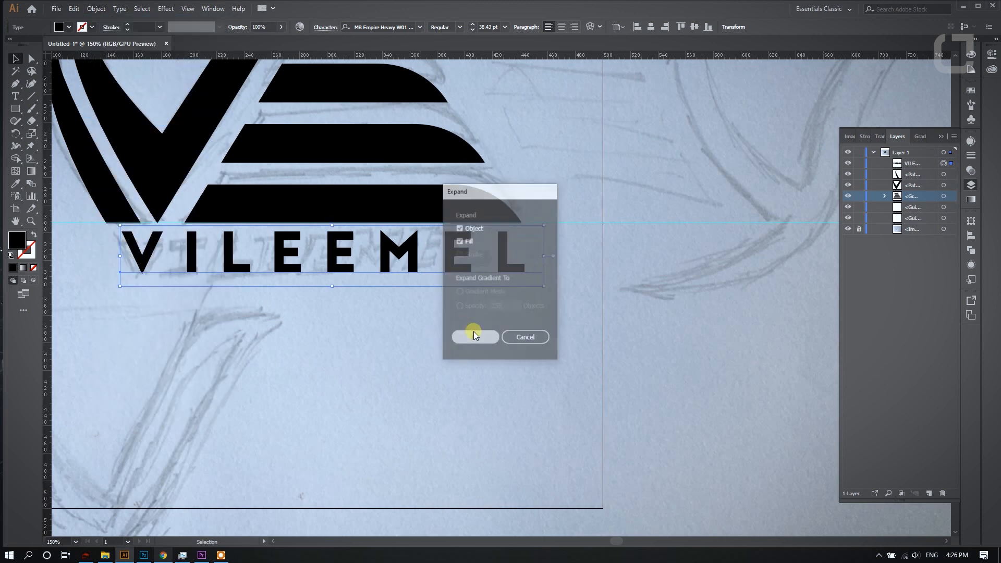
click(472, 336)
drag(525, 232, 522, 229)
drag(121, 231, 104, 221)
scroll(418, 237, down, 3)
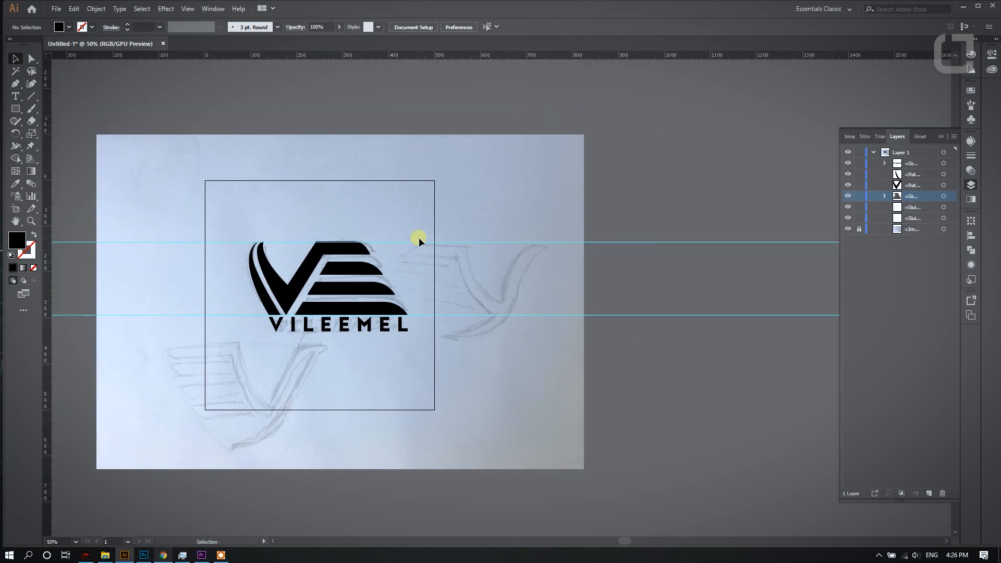
- Hide the sketch image and delete both horizontal guides
scroll(324, 266, up, 1)
click(847, 229)
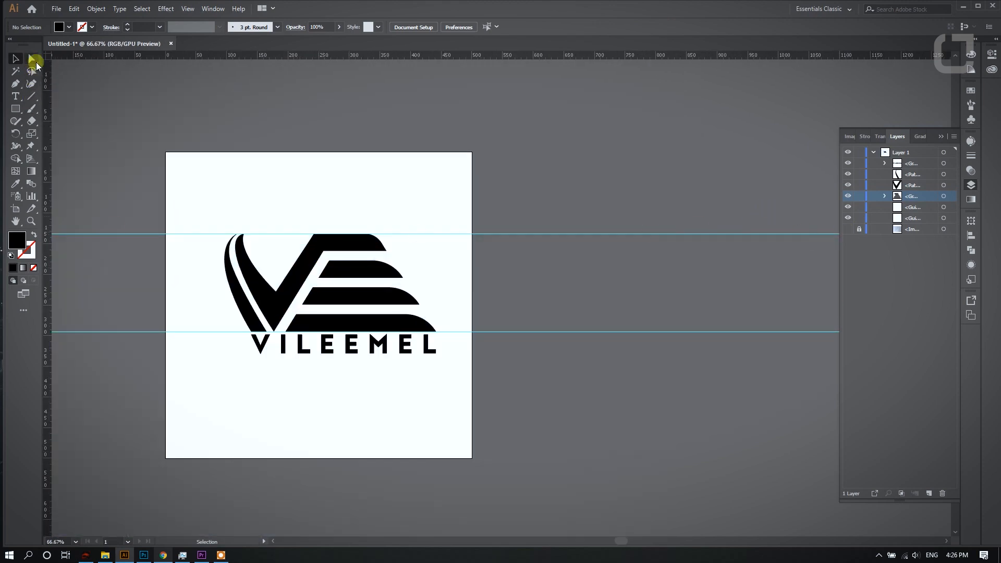
drag(188, 304, 189, 368)
key(Delete)
key(Delete)
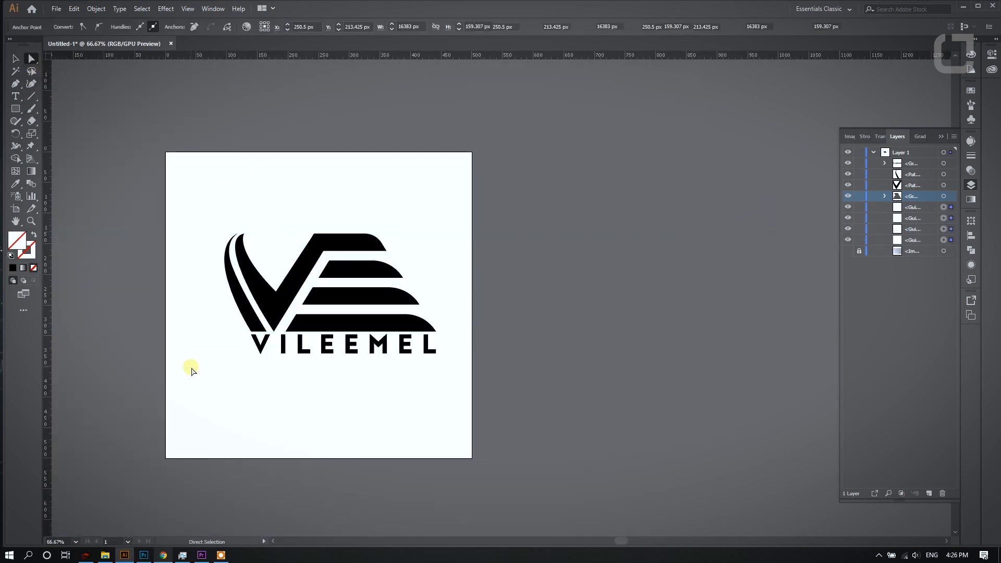
- Examine the outlines of the emblem's curved left strokes and its bars up close
scroll(191, 368, down, 1)
scroll(247, 351, up, 1)
scroll(228, 182, up, 2)
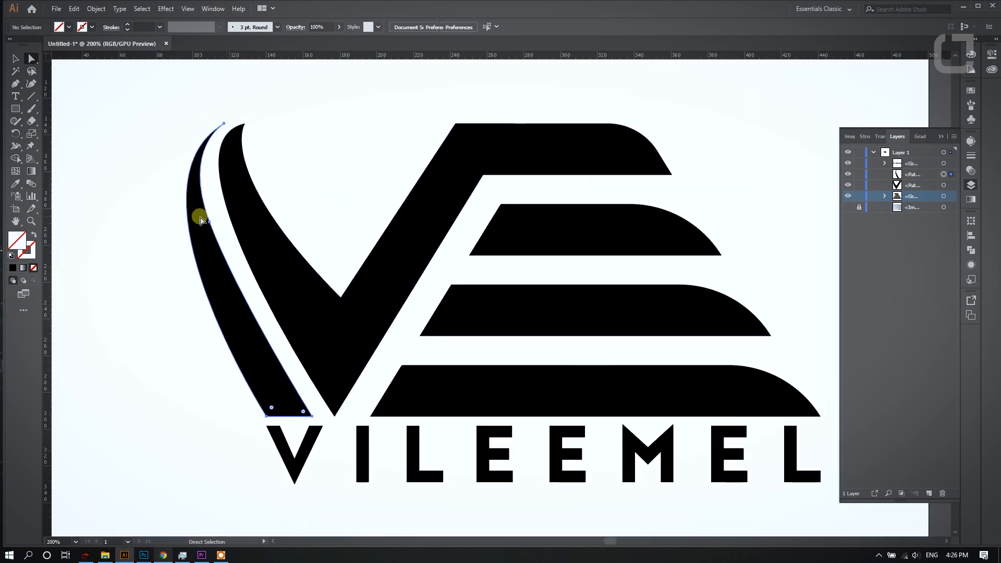
click(219, 204)
click(232, 158)
drag(181, 148, 183, 148)
scroll(192, 112, down, 3)
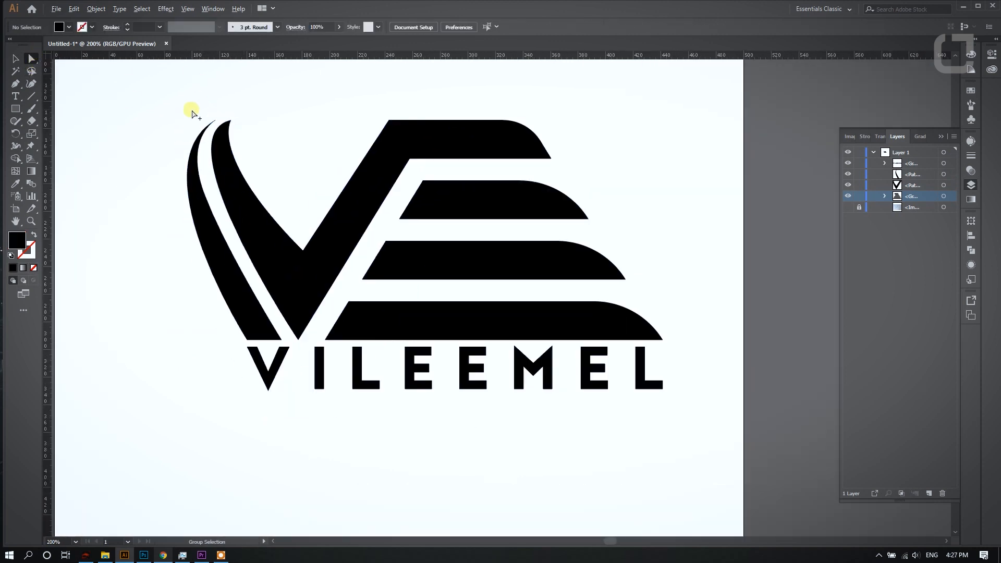
drag(137, 101, 437, 298)
click(437, 297)
scroll(363, 149, up, 2)
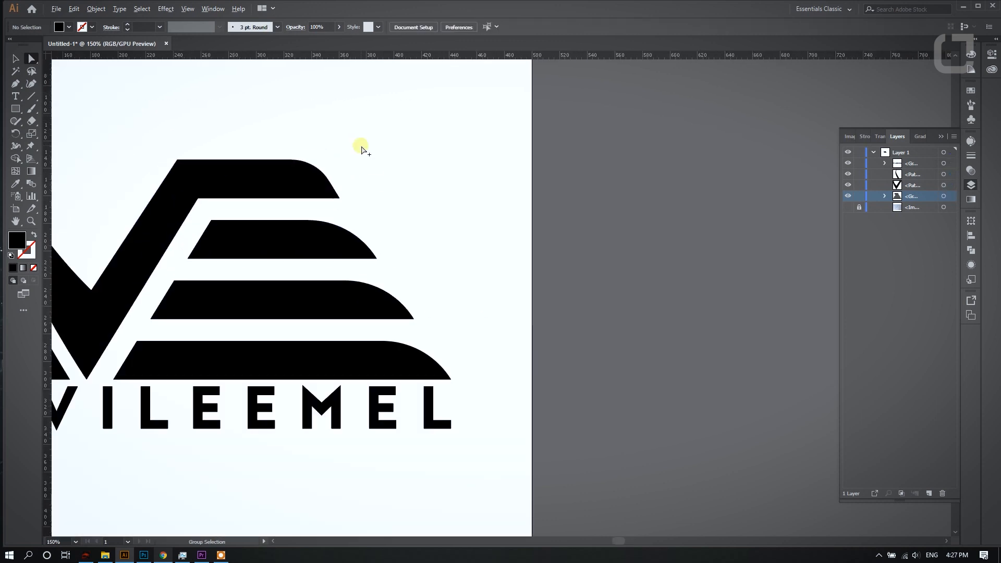
scroll(413, 159, down, 1)
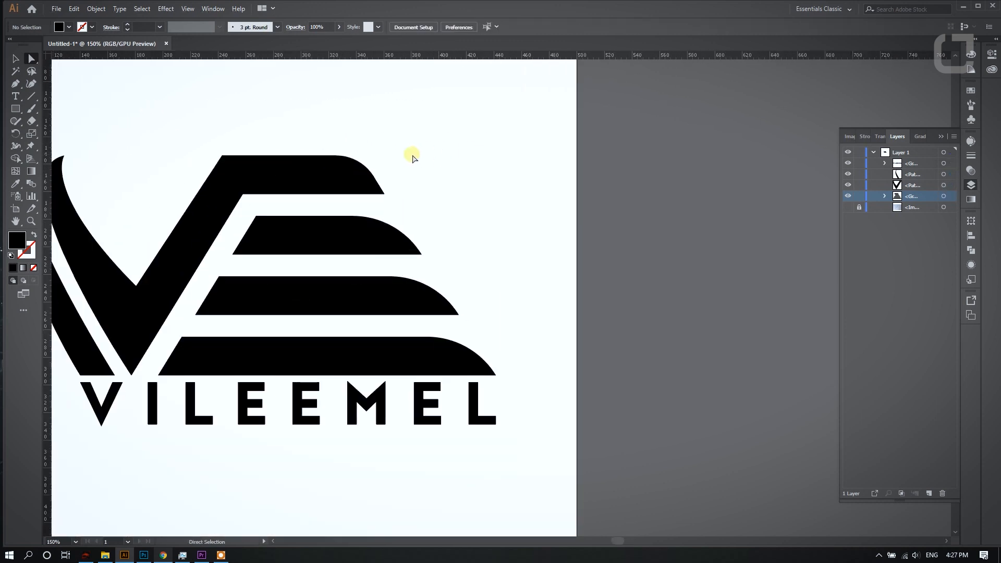
- Remove the corner rounding from the right ends of the emblem's two upper bars so they become straight slants
click(349, 243)
drag(354, 299, 532, 167)
click(467, 165)
click(357, 180)
click(451, 121)
- Remove the corner rounding from the right ends of the two lower bars, leaving sharp slanted ends
click(382, 287)
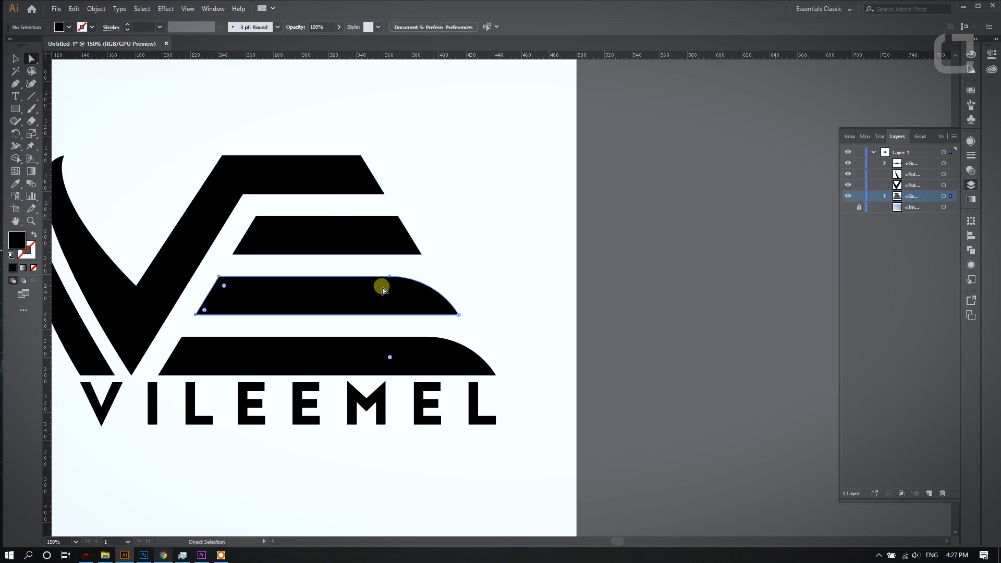
drag(390, 358, 514, 213)
click(513, 210)
click(425, 360)
drag(420, 413, 520, 267)
click(520, 286)
- Draw a circle about 55.8 px in diameter inward from the top bar's upper right corner
key(ctrl+equal)
key(ctrl+equal)
drag(15, 109, 42, 132)
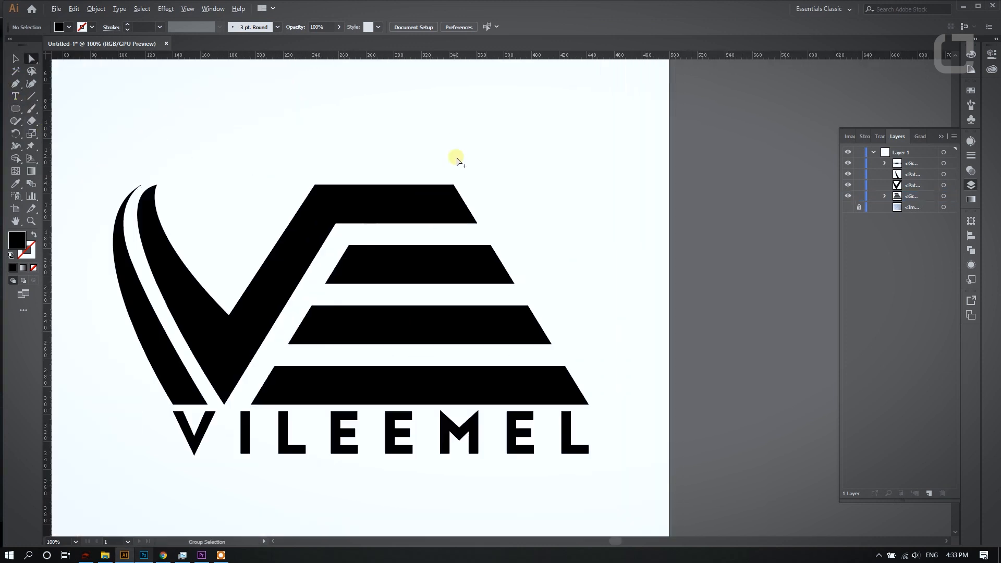
scroll(458, 157, up, 3)
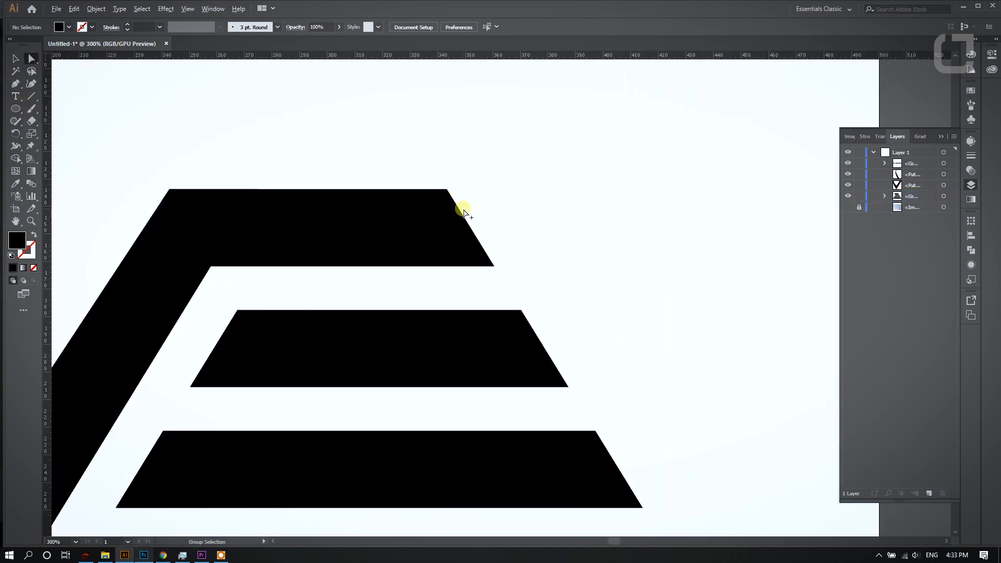
scroll(463, 212, up, 1)
drag(444, 185, 320, 389)
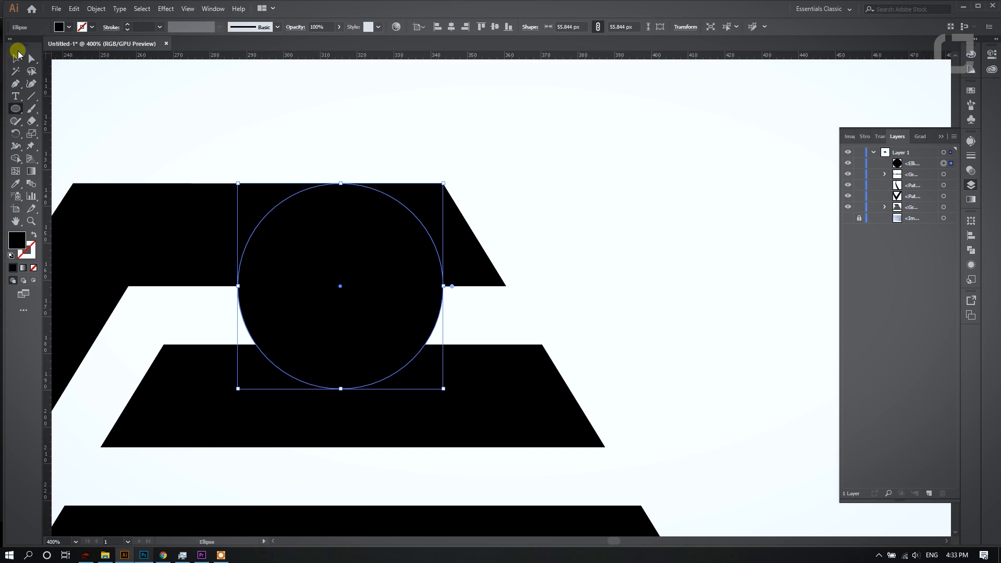
- Use Shape Builder to trim the top bar's right end to the circle's arc and remove the circle's lower half
shift+click(248, 223)
click(16, 158)
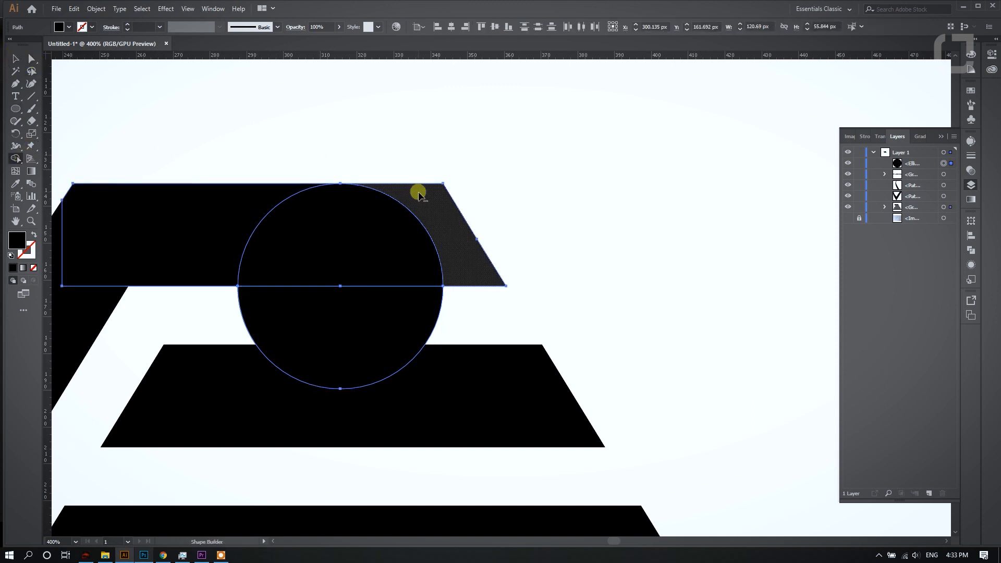
alt+click(409, 319)
scroll(300, 126, down, 3)
click(31, 59)
click(425, 240)
- Draw a matching circle inward from the second bar's upper right corner
scroll(425, 242, up, 1)
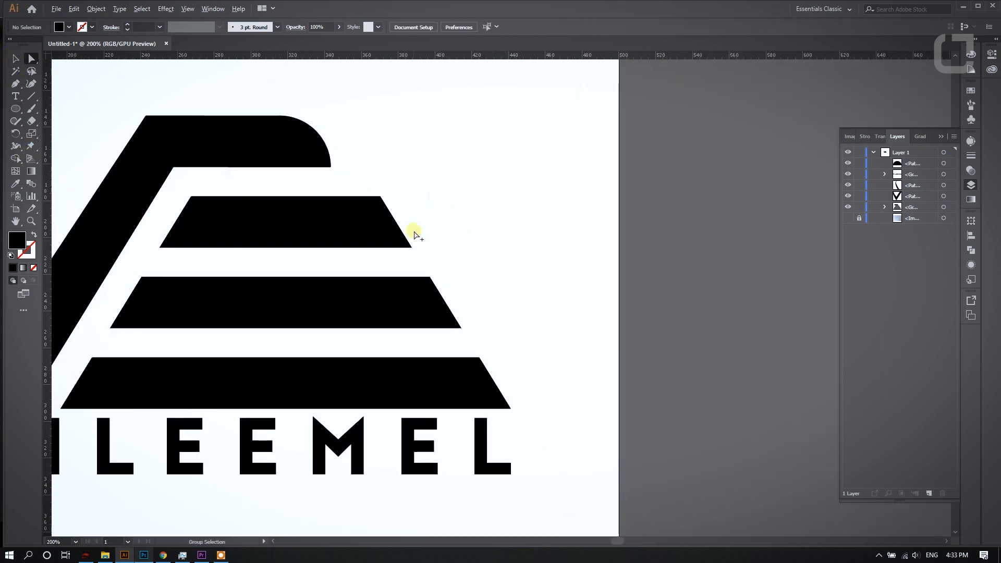
scroll(327, 169, up, 1)
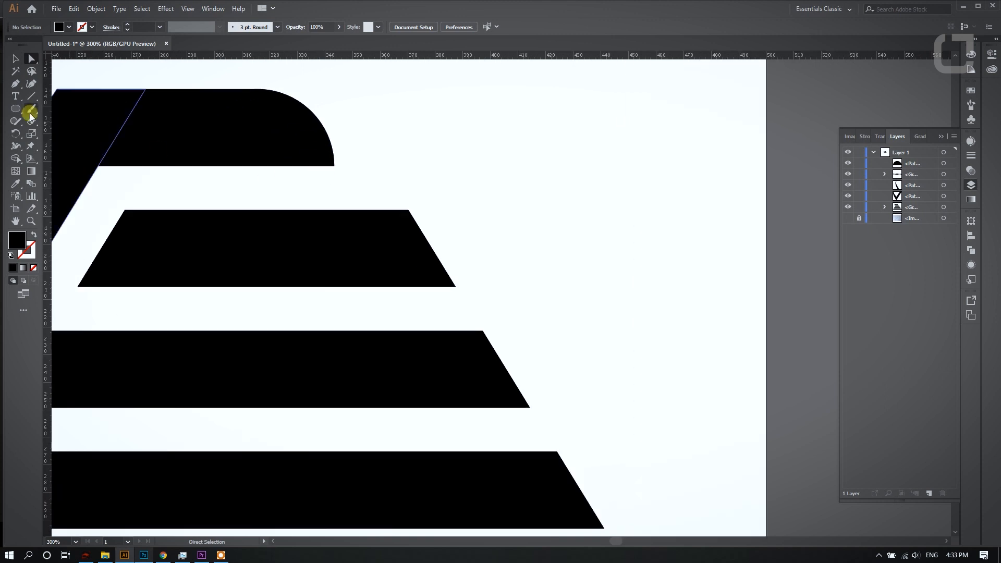
click(17, 110)
drag(409, 211, 287, 361)
- Trim the second bar's right end to the circle's arc with Shape Builder and delete the leftover circle
click(31, 59)
shift+click(181, 223)
click(17, 159)
alt+drag(370, 190, 416, 221)
click(31, 58)
click(417, 174)
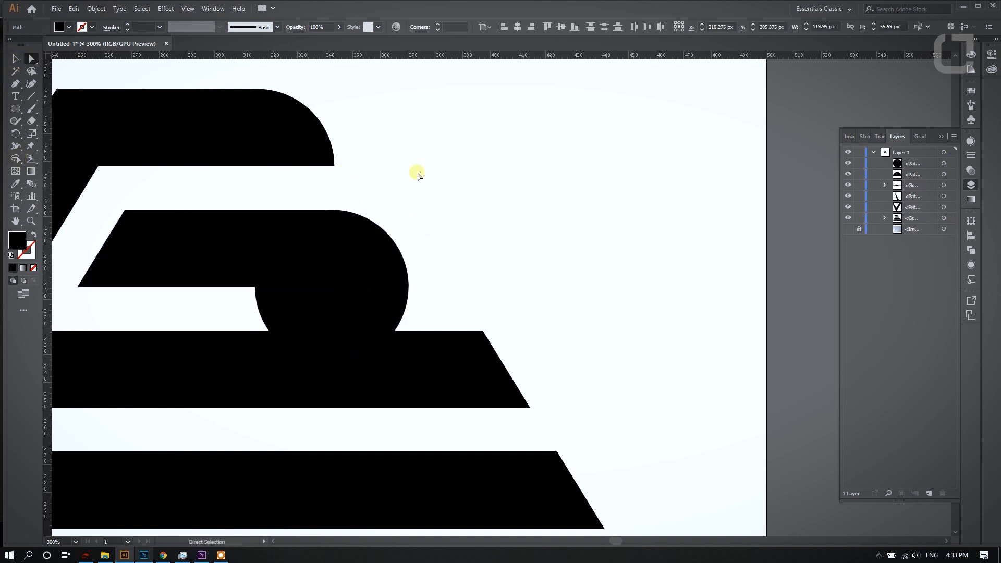
click(360, 297)
key(Delete)
- Round the third bar's right end by drawing a circle at its upper corner and trimming the excess with Shape Builder
scroll(360, 297, down, 3)
click(17, 111)
drag(482, 255, 333, 369)
click(30, 60)
click(17, 159)
alt+click(496, 293)
alt+click(438, 360)
click(32, 60)
click(489, 149)
- Draw a circle inward from the lowest bar's upper right corner
scroll(439, 224, down, 3)
scroll(563, 266, up, 1)
click(18, 108)
scroll(391, 288, up, 1)
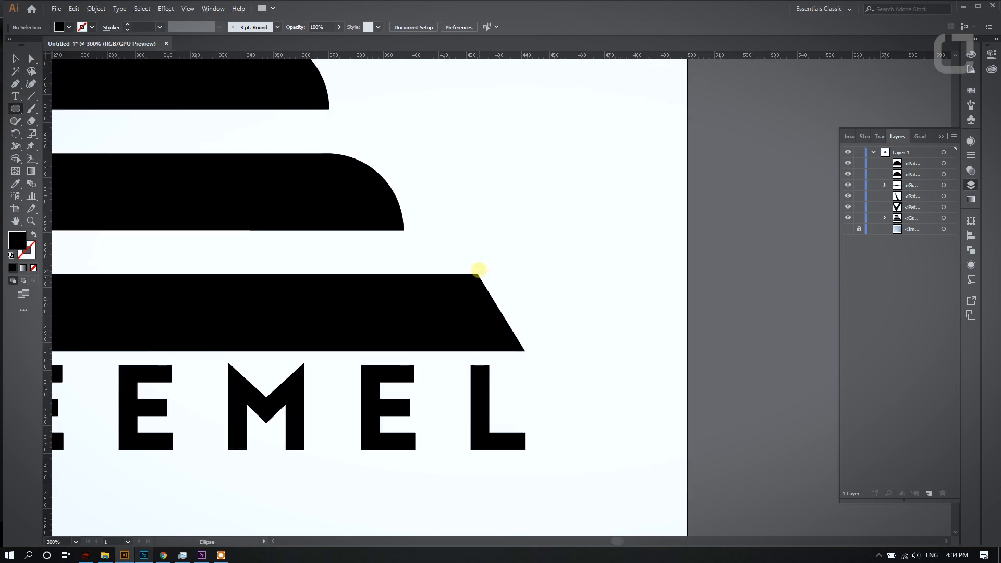
drag(479, 274, 329, 400)
- Use Shape Builder to cut the lowest bar's slanted tip and the circle's lower half away along the arc
click(34, 59)
shift+click(279, 339)
click(17, 158)
mouse_move(447, 383)
mouse_down()
mouse_move(483, 369)
mouse_move(495, 312)
mouse_up()
scroll(496, 309, down, 2)
click(32, 65)
click(391, 158)
- Scale the VILEEMEL wordmark down so its last letter lines up with the lowest bar's rounded right end
scroll(382, 192, down, 2)
scroll(265, 143, up, 1)
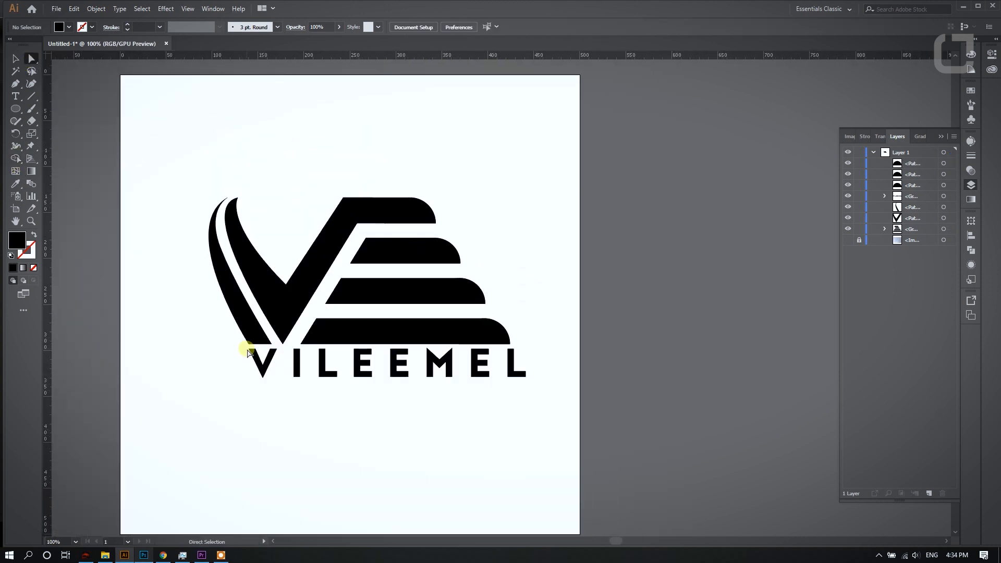
drag(243, 350, 653, 408)
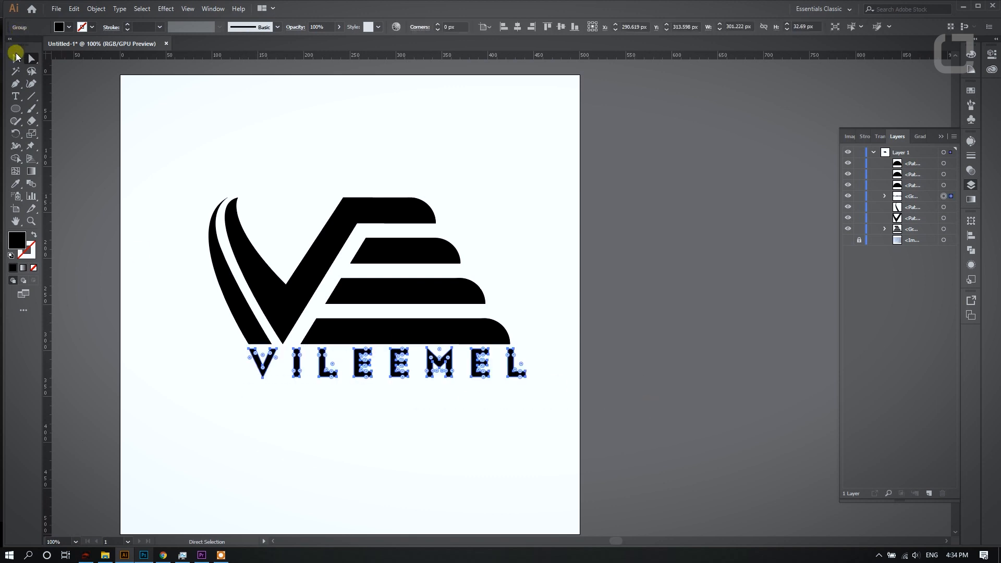
key(v)
scroll(411, 354, up, 2)
drag(649, 345, 617, 337)
scroll(477, 339, down, 4)
click(533, 266)
- Group the emblem and wordmark and center the group horizontally and vertically on the artboard
scroll(533, 266, up, 2)
drag(205, 189, 605, 407)
key(ctrl+g)
click(451, 27)
click(493, 27)
click(482, 156)
- Shift the outer left stroke's top tip slightly left and adjust the curve handle on its inner edge
scroll(384, 359, up, 1)
click(328, 334)
click(31, 58)
click(327, 337)
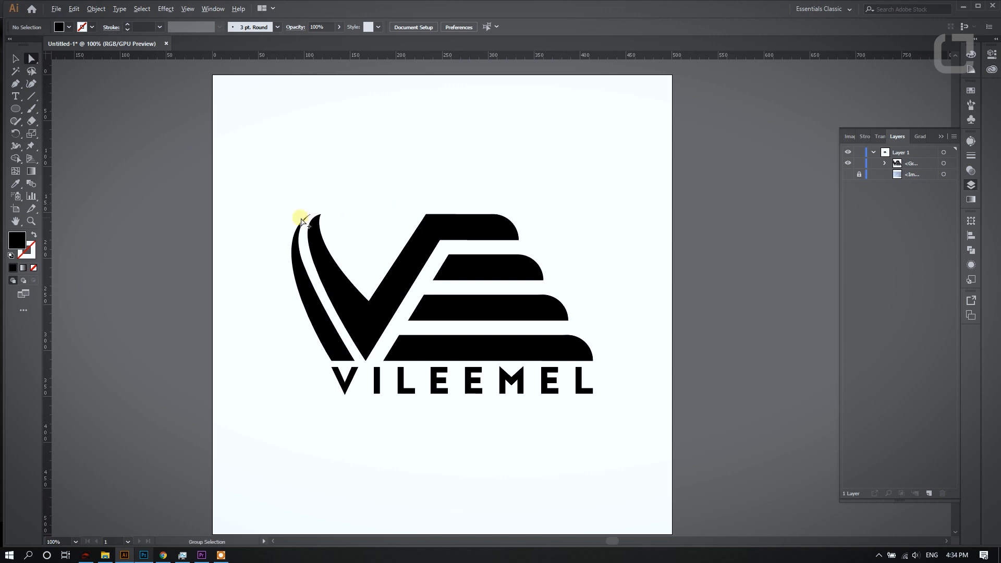
scroll(297, 217, up, 3)
click(329, 207)
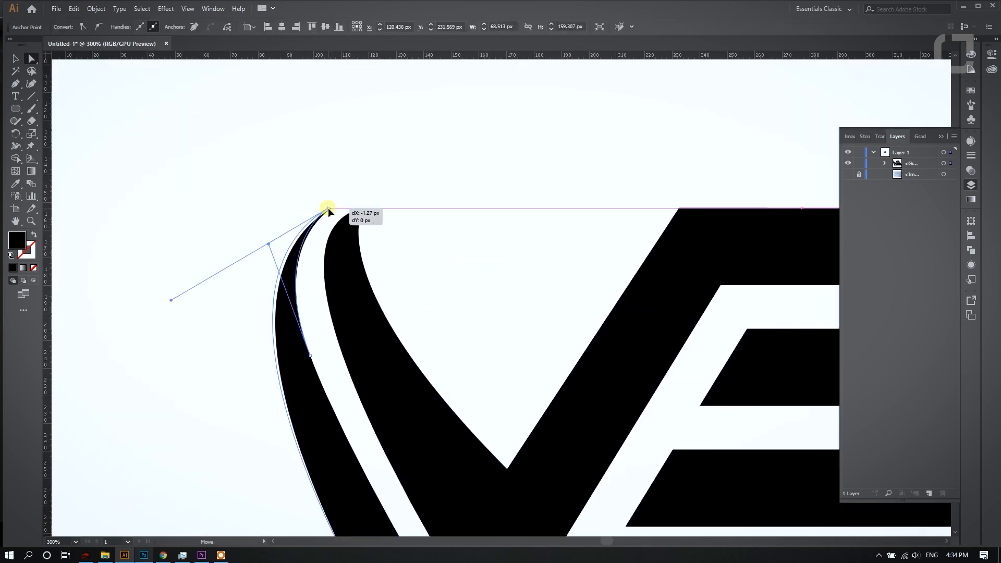
drag(270, 245, 272, 254)
scroll(286, 213, down, 2)
- Reposition the anchor on the outer left stroke's inner edge to smooth its curve beside the V
scroll(287, 278, up, 2)
drag(300, 289, 306, 291)
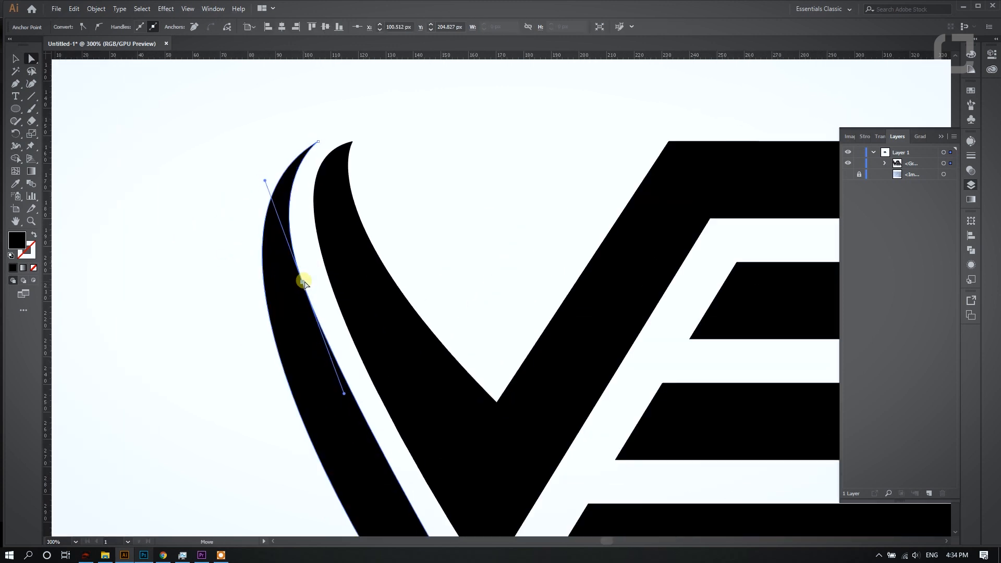
scroll(300, 276, down, 2)
scroll(289, 224, up, 1)
drag(285, 271, 280, 286)
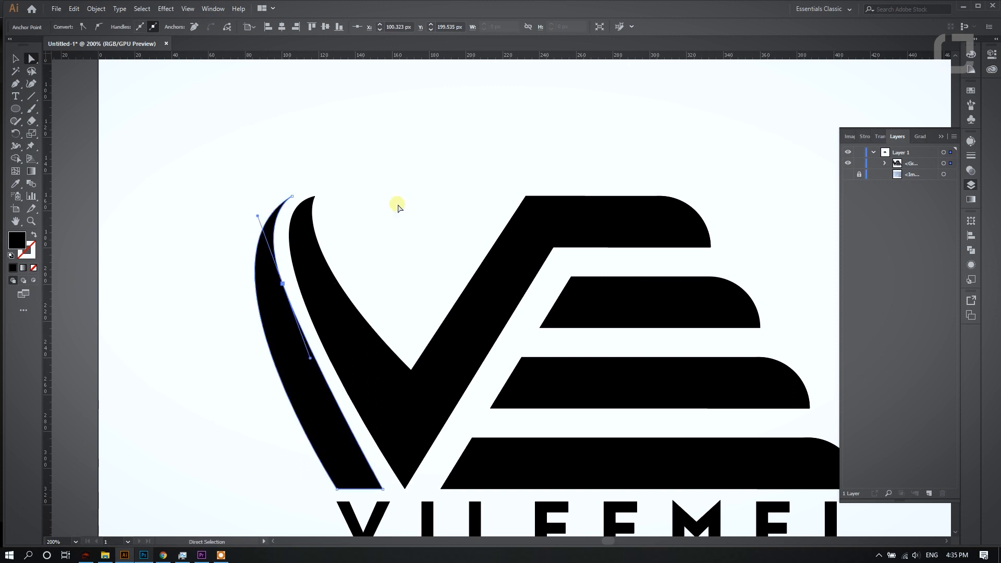
click(337, 250)
- Move the outer left stroke's inner-edge anchor down slightly to about Y 201.5 px
scroll(324, 160, down, 2)
scroll(291, 246, up, 1)
click(255, 287)
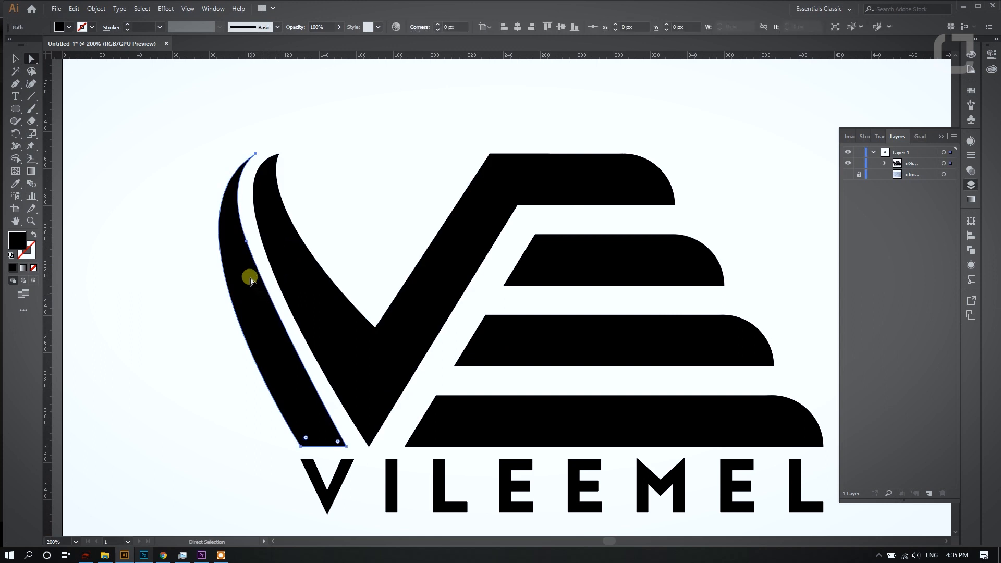
click(246, 242)
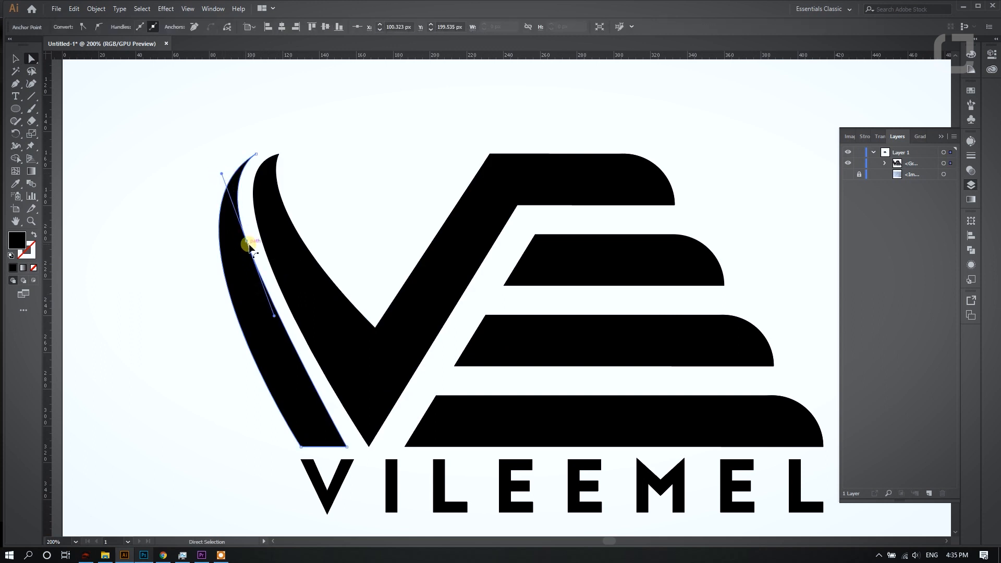
drag(247, 247, 250, 252)
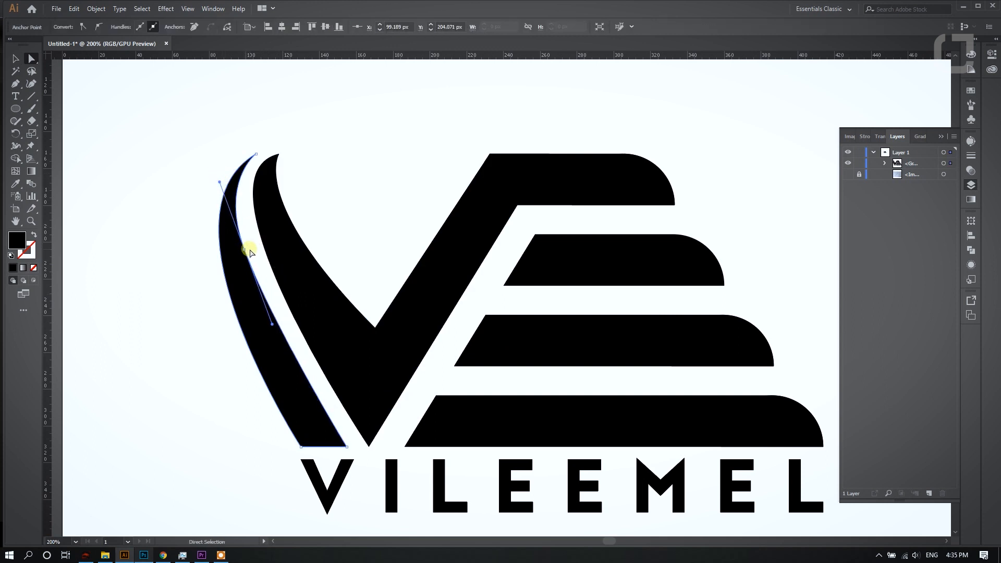
click(339, 212)
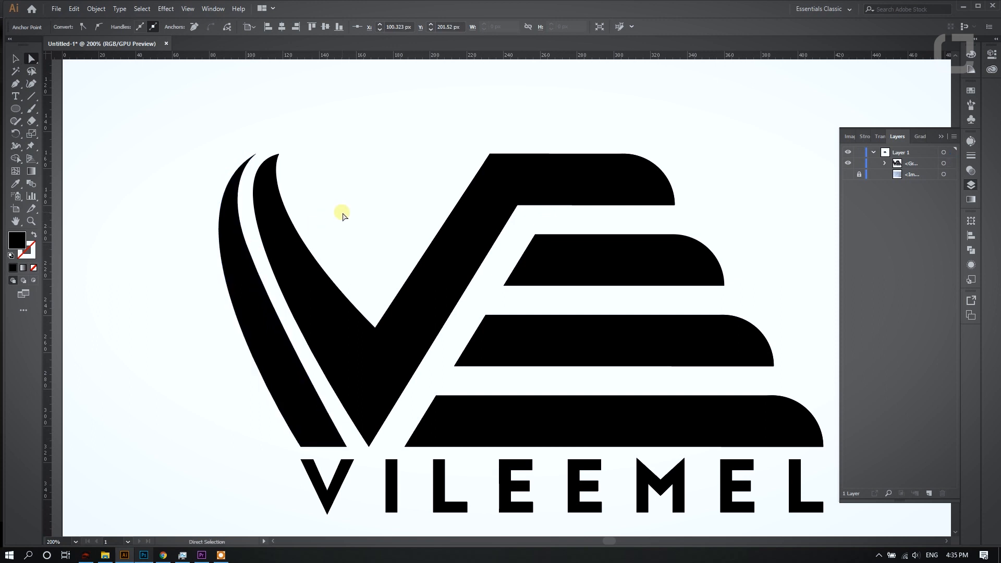
- Select the whole logo and group its shapes together
scroll(306, 183, down, 3)
drag(477, 340, 476, 340)
key(ctrl+g)
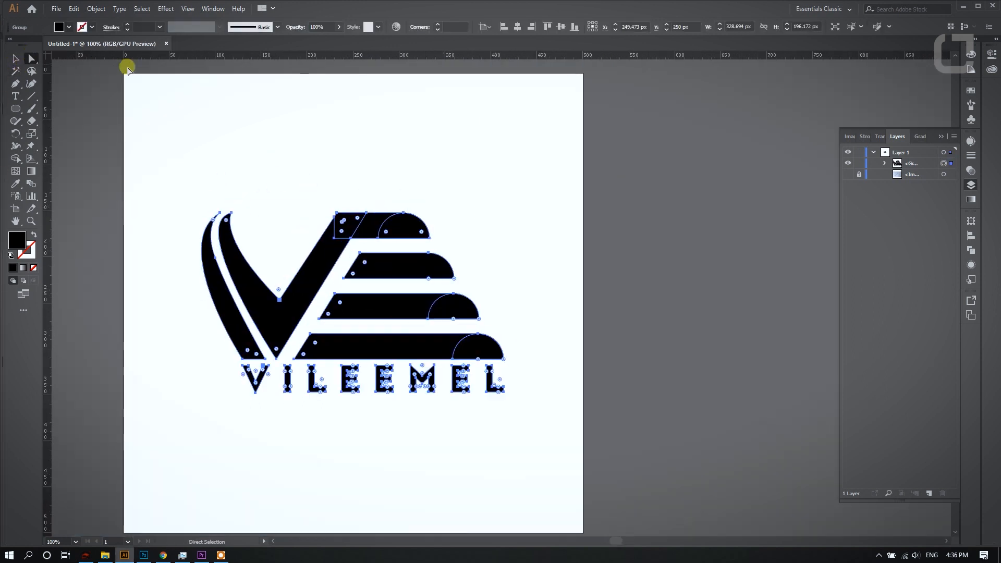
click(130, 72)
- Change the fill of all emblem shapes to a bright red, leaving the wordmark black
scroll(273, 156, down, 1)
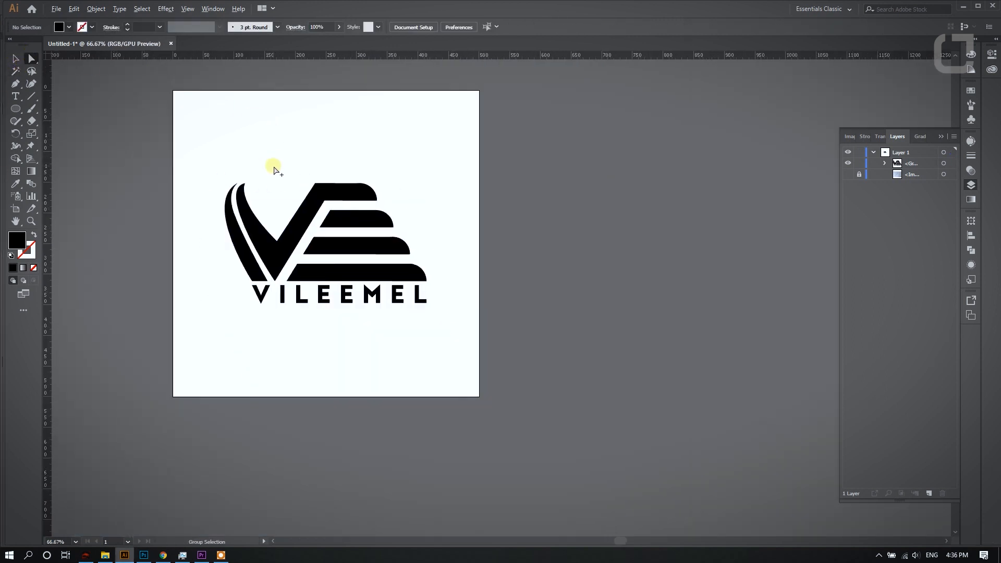
scroll(273, 166, up, 2)
scroll(289, 173, down, 2)
scroll(388, 175, down, 1)
scroll(211, 171, down, 2)
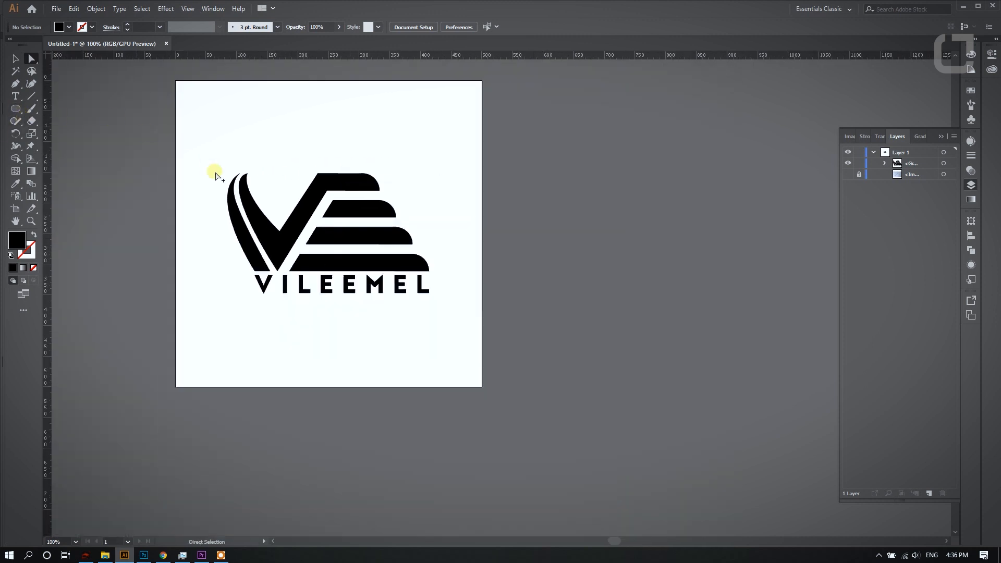
mouse_move(15, 124)
mouse_down()
mouse_move(129, 189)
mouse_move(592, 374)
mouse_move(619, 408)
mouse_move(628, 384)
mouse_up()
scroll(203, 223, up, 2)
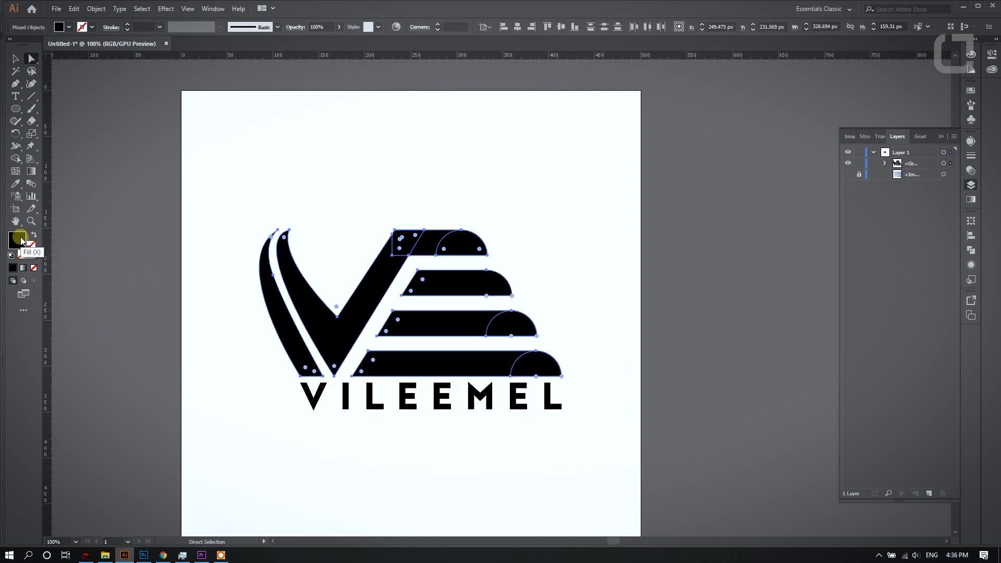
double_click(19, 239)
click(367, 353)
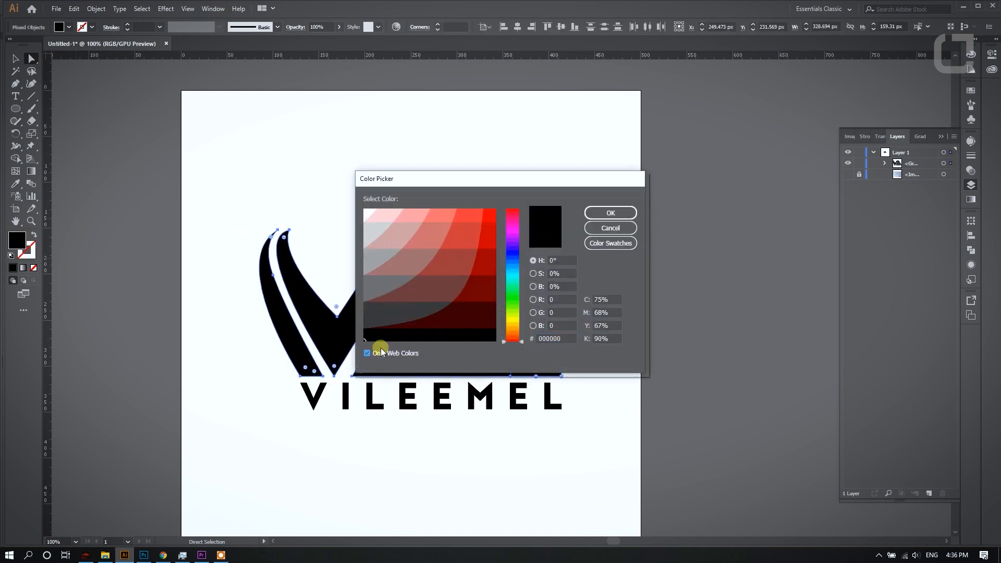
click(495, 231)
click(605, 213)
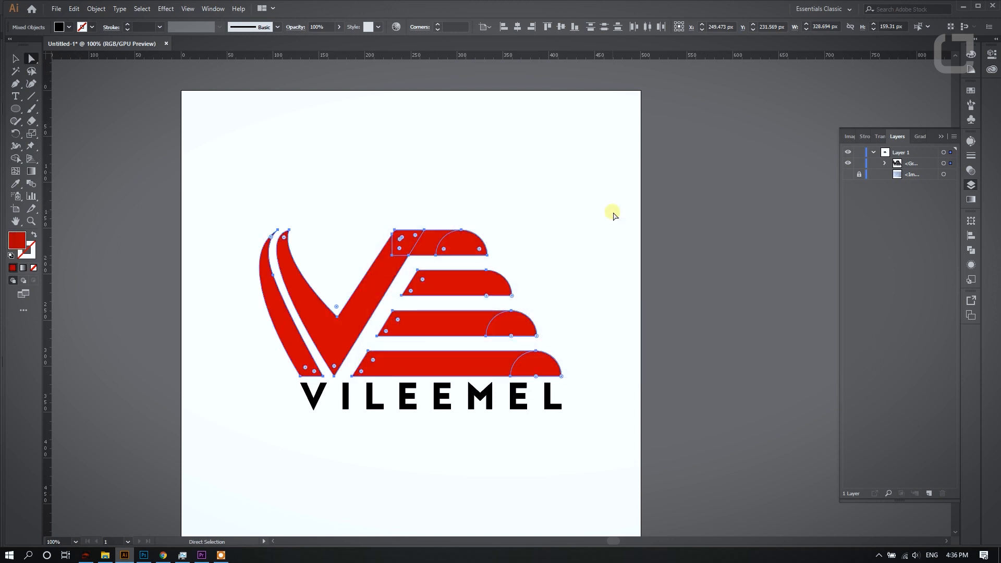
click(333, 179)
- Start a Pen path at the top bar's lower right corner, curving into a straight line along the bar's middle to the V
scroll(334, 180, down, 1)
scroll(440, 212, up, 2)
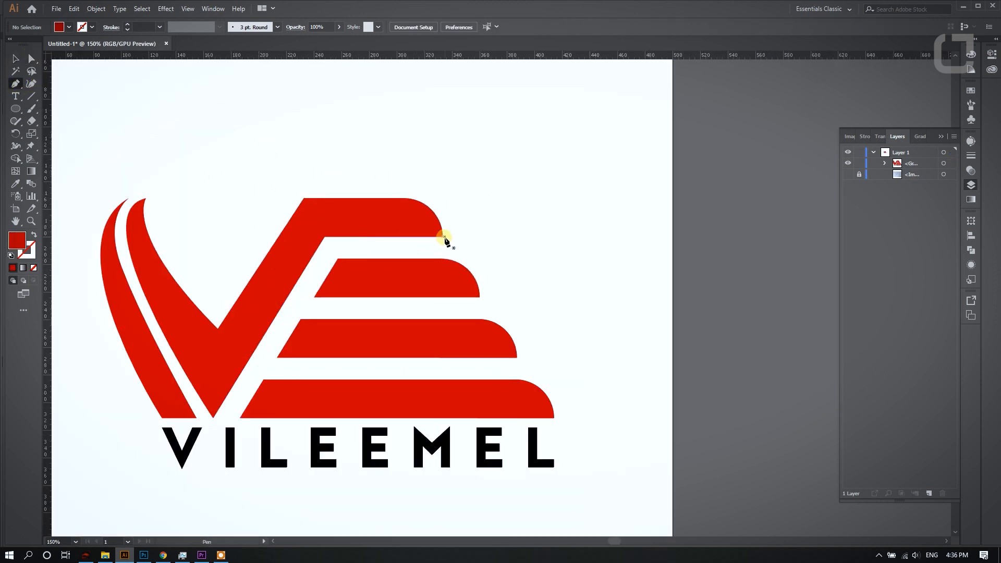
click(442, 237)
scroll(384, 219, up, 2)
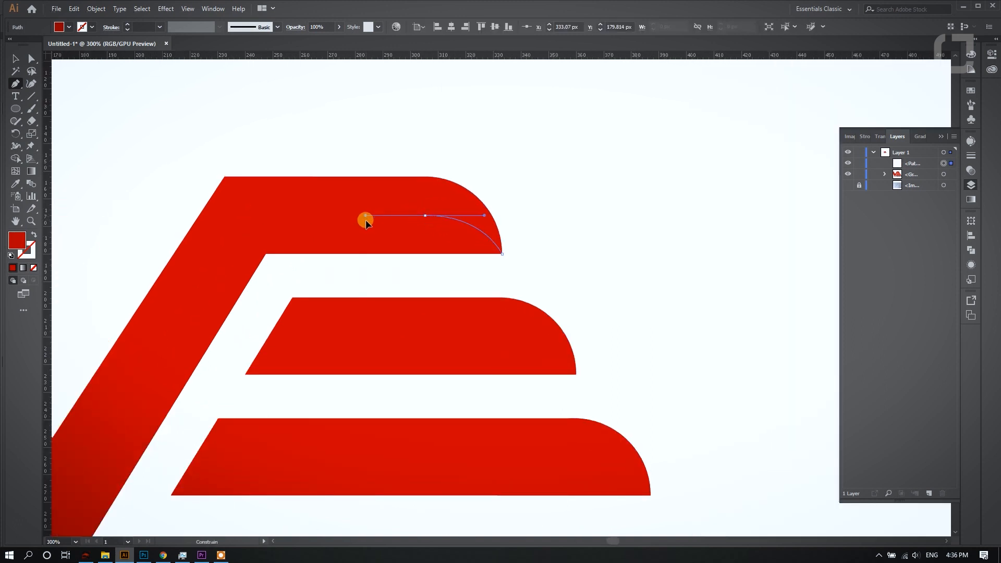
drag(364, 220, 248, 219)
click(245, 217)
scroll(245, 219, down, 2)
scroll(275, 302, up, 1)
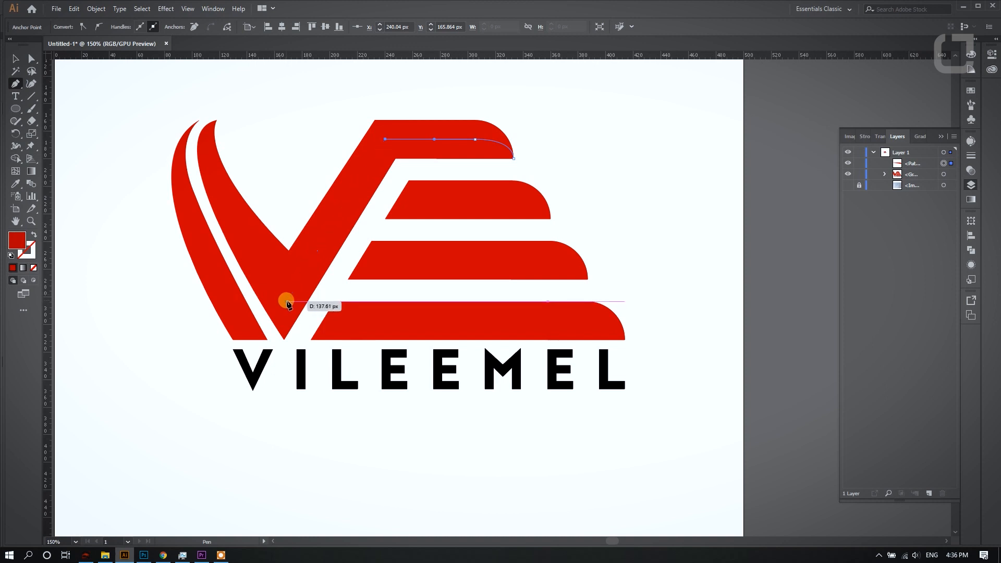
- Continue the path down the middle of the V and up its left arm, then close it around the area above
click(286, 301)
scroll(286, 302, up, 2)
click(205, 209)
key(ctrl+z)
drag(217, 170, 259, 134)
click(483, 125)
click(569, 163)
click(217, 170)
- Move the V's inner vertex anchor to about X 167.5 px, Y 251.7 px
ctrl+shift+click(346, 268)
key(shift+m)
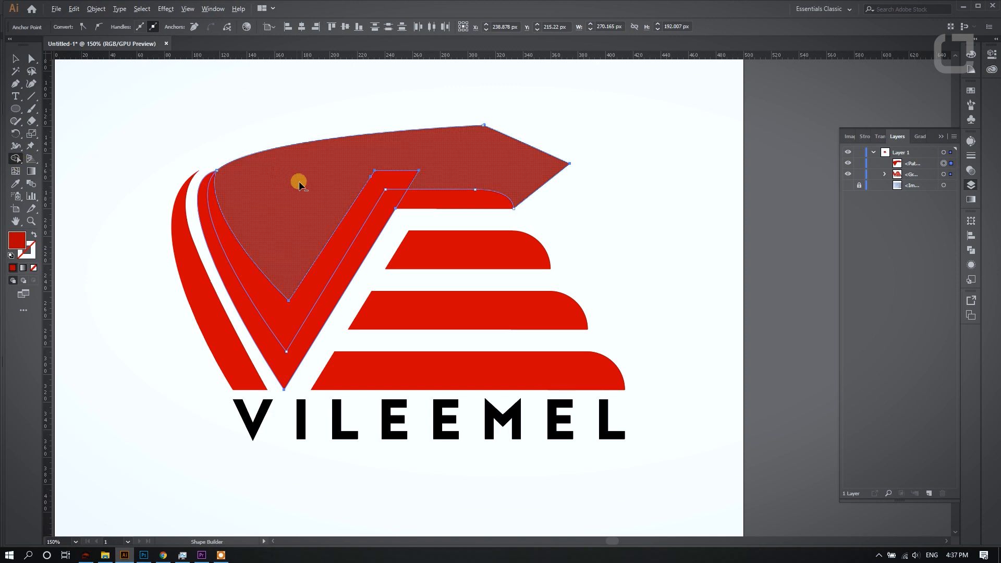
click(32, 60)
click(154, 82)
click(295, 311)
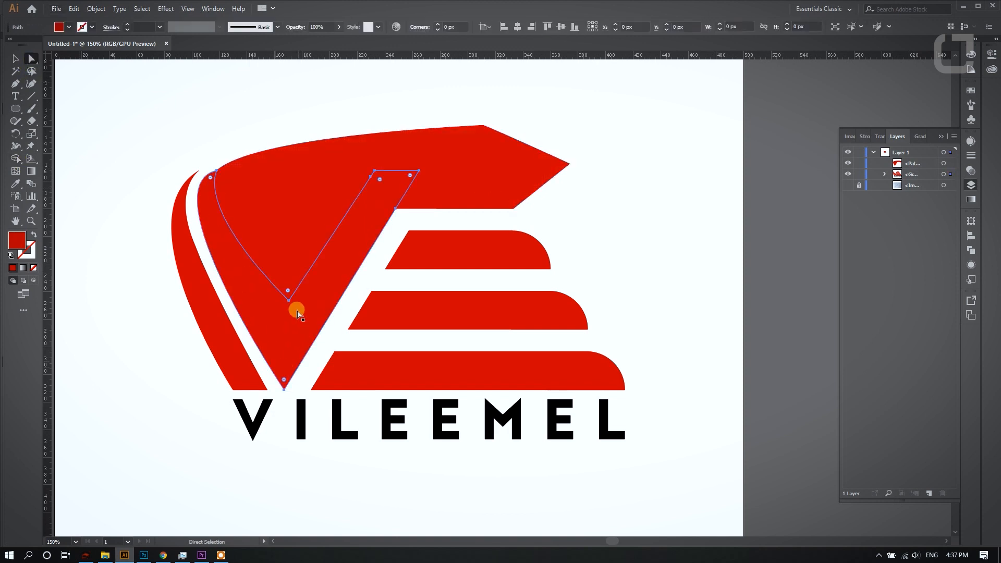
scroll(292, 302, up, 1)
click(287, 300)
drag(287, 301, 281, 308)
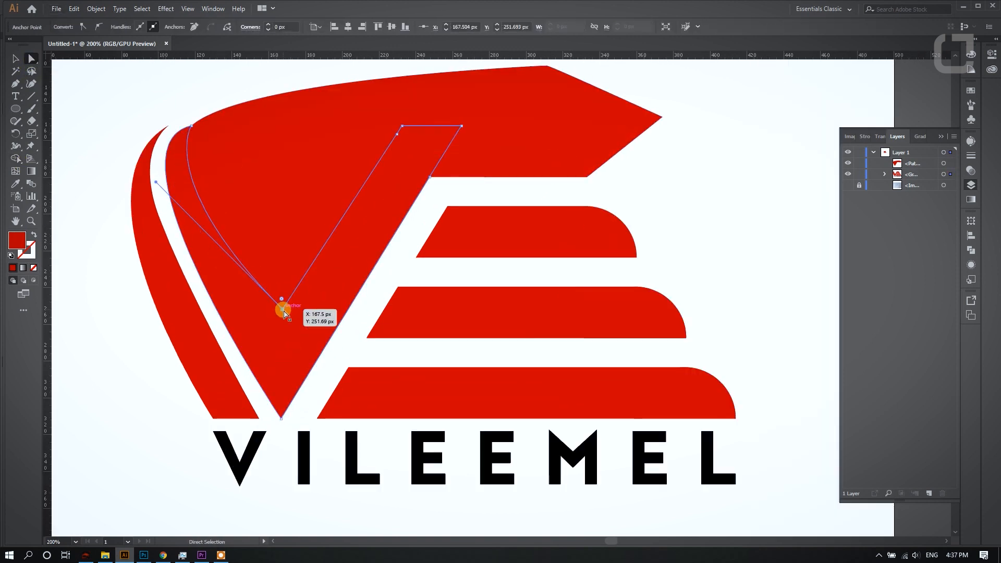
- Select the overlay shape with the V and remove the overlay's excess outside the emblem using Shape Builder
shift+click(277, 265)
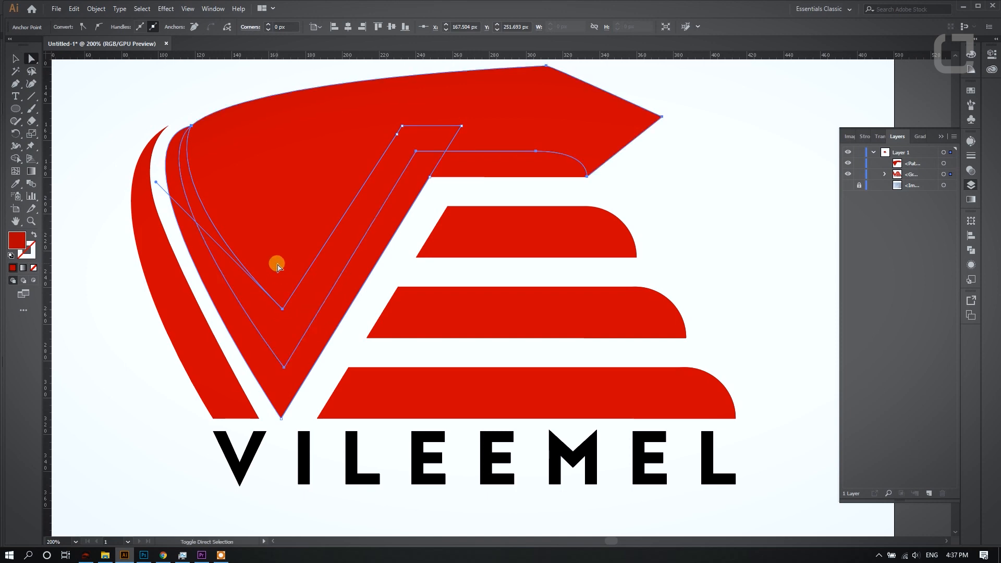
click(17, 158)
alt+click(338, 177)
key(ctrl+z)
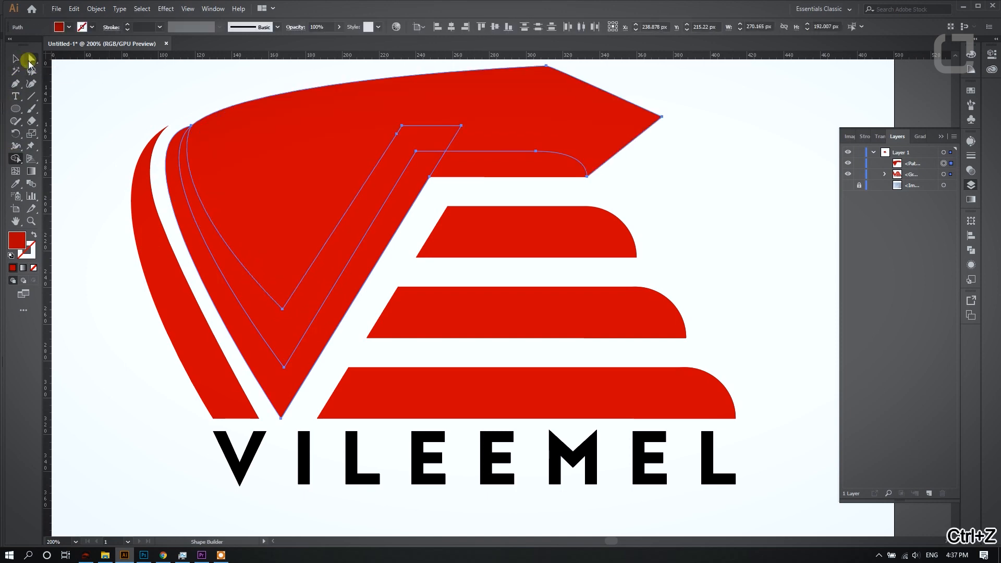
click(16, 159)
alt+click(334, 174)
- Fill the trimmed shadow shape on the V and top bar with dark red a50f0f
click(31, 61)
click(219, 90)
click(295, 321)
double_click(17, 243)
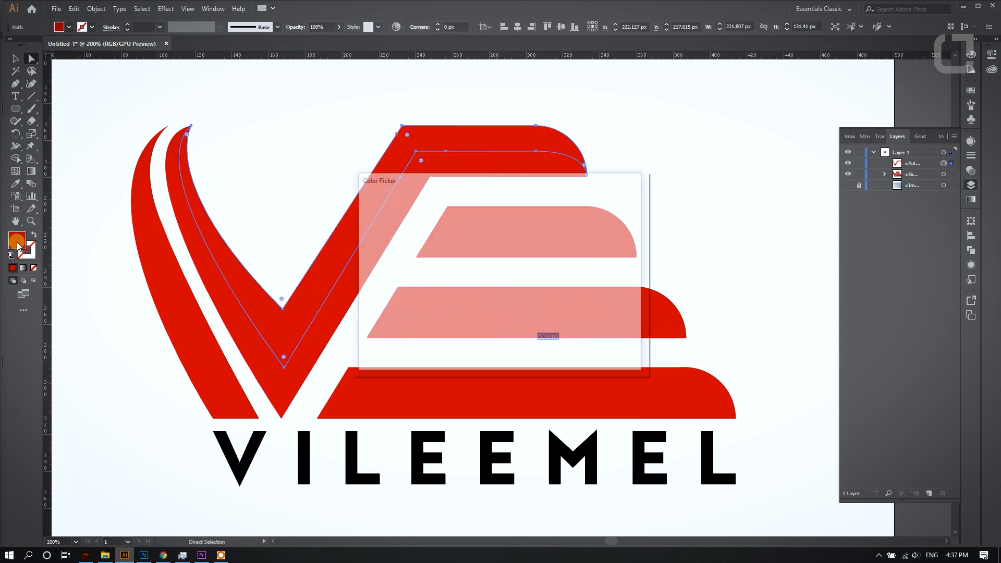
text(a50f0f)
key(Return)
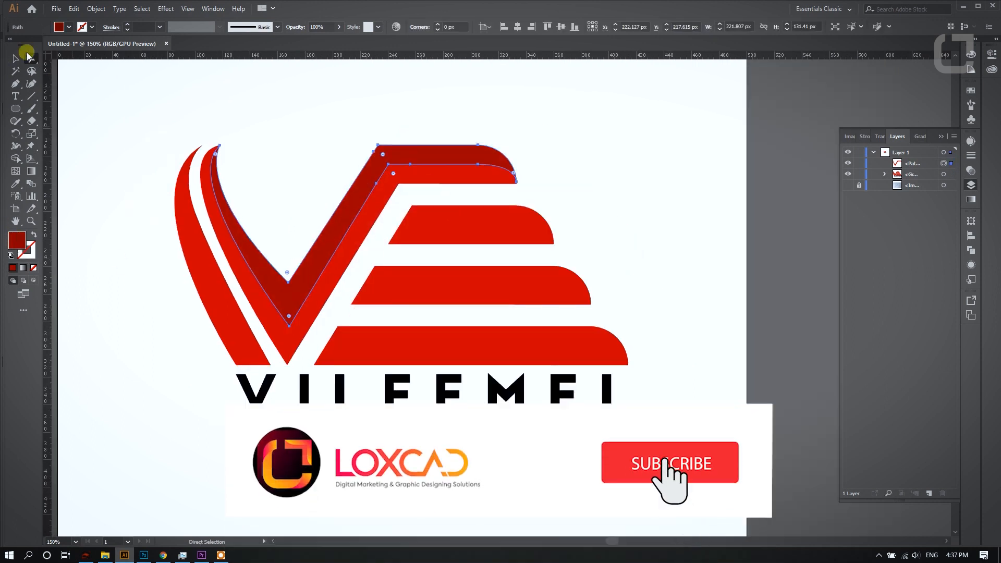
- Change the V shadow shape's fill to a slightly brighter dark red, closer to the emblem's red
click(314, 136)
scroll(354, 147, down, 2)
scroll(412, 191, up, 1)
click(264, 215)
double_click(18, 241)
click(367, 353)
click(367, 354)
drag(493, 257, 495, 246)
click(605, 212)
click(366, 98)
- Draw a Pen shape covering the second bar's upper half, with its lower edge curving into the bar's lower right corner
scroll(366, 100, up, 1)
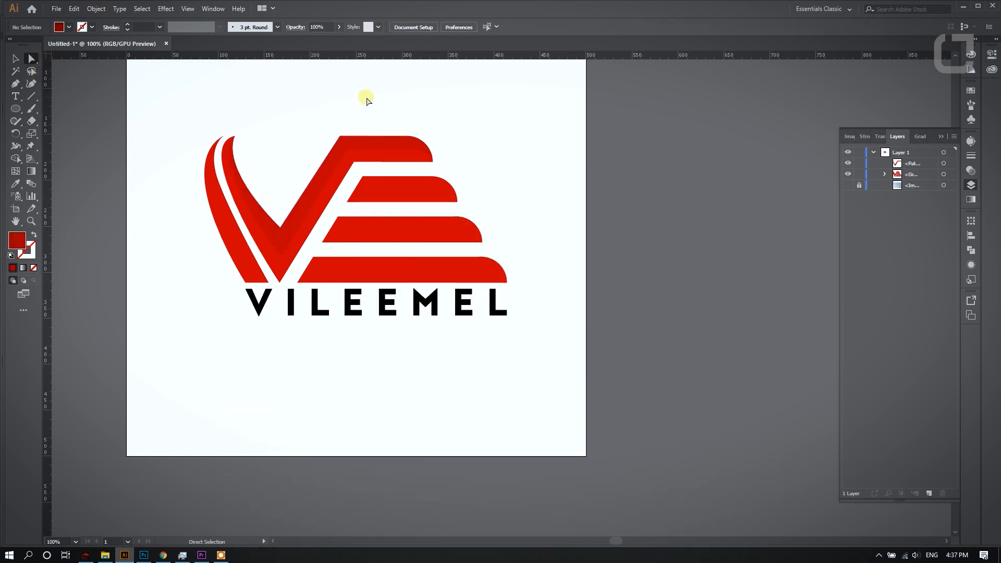
scroll(454, 158, up, 1)
scroll(431, 217, up, 1)
click(474, 228)
scroll(460, 216, up, 2)
scroll(468, 197, down, 1)
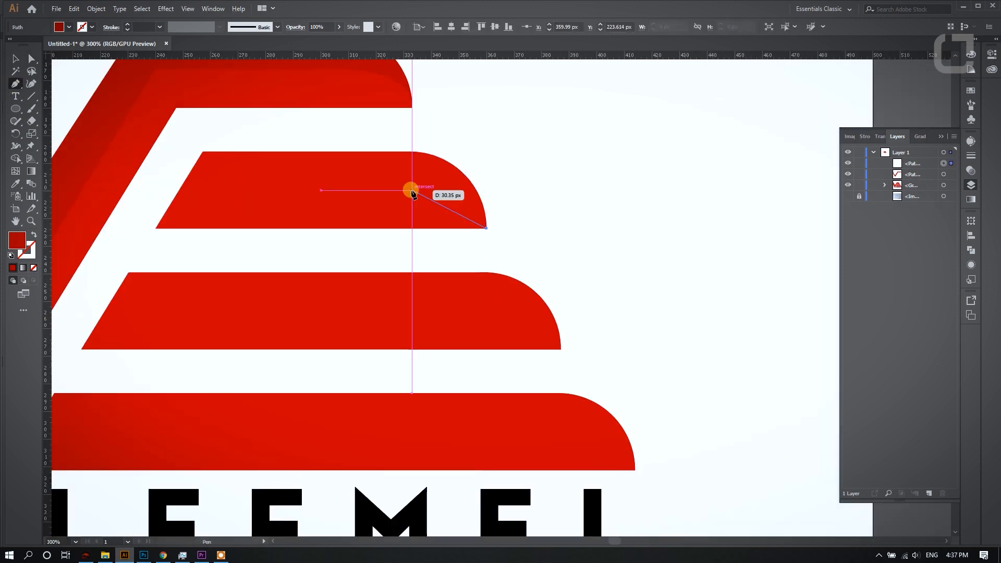
key(ctrl+z)
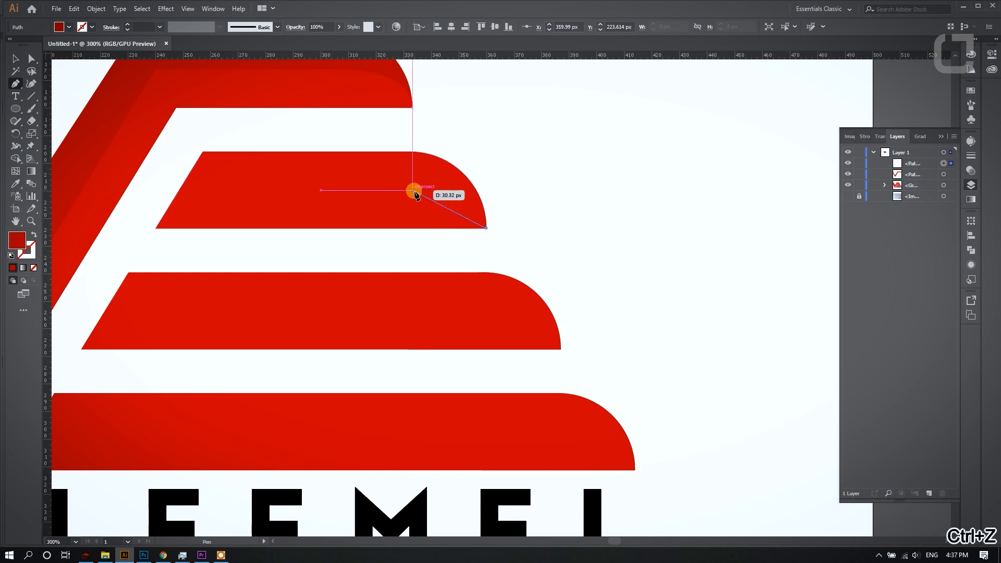
drag(405, 191, 306, 186)
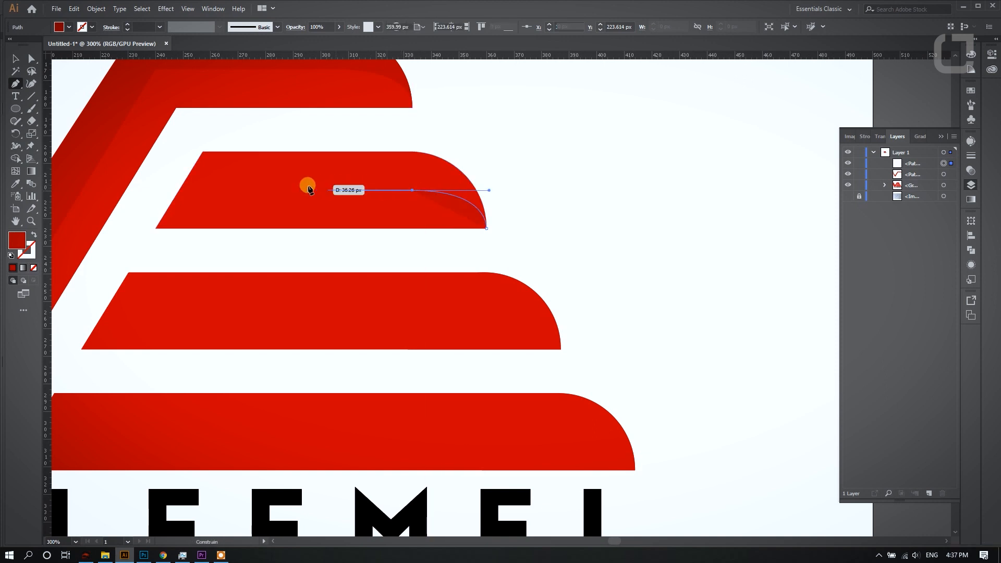
click(164, 191)
click(183, 141)
click(506, 141)
click(557, 202)
- Trim the second bar's overlay to the bar's outline with Shape Builder
click(31, 59)
shift+click(226, 201)
click(17, 159)
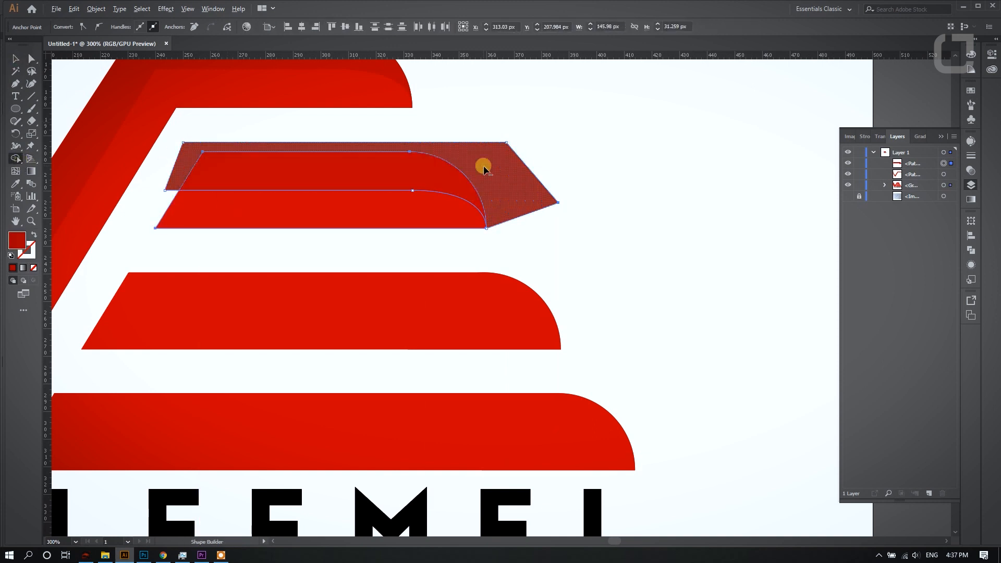
alt+click(483, 165)
click(31, 59)
click(534, 142)
- Draw a closed Pen shape over the third bar's upper half, with its lower edge curving into the bar's lower right corner
scroll(535, 144, down, 1)
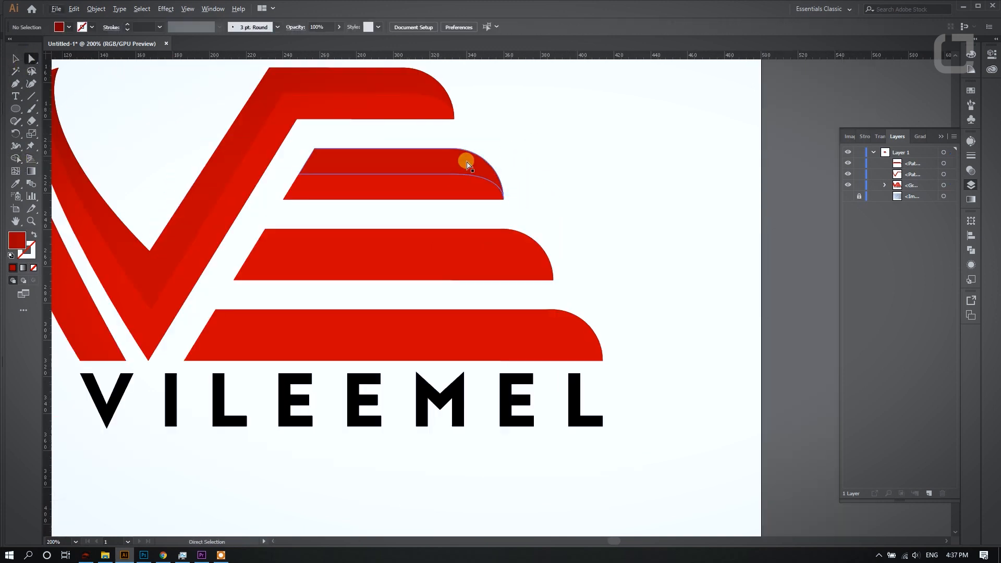
click(16, 85)
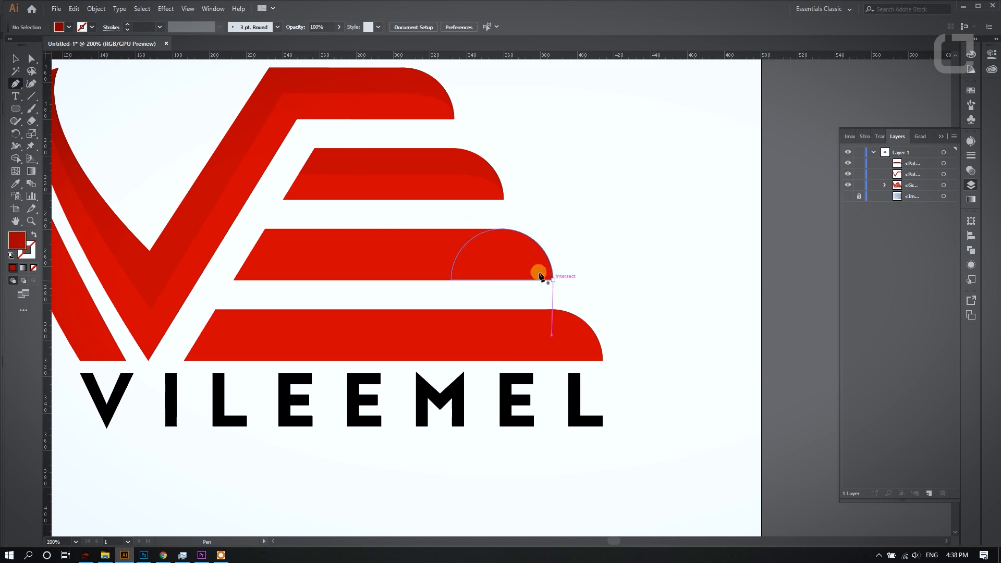
click(16, 84)
scroll(418, 258, up, 2)
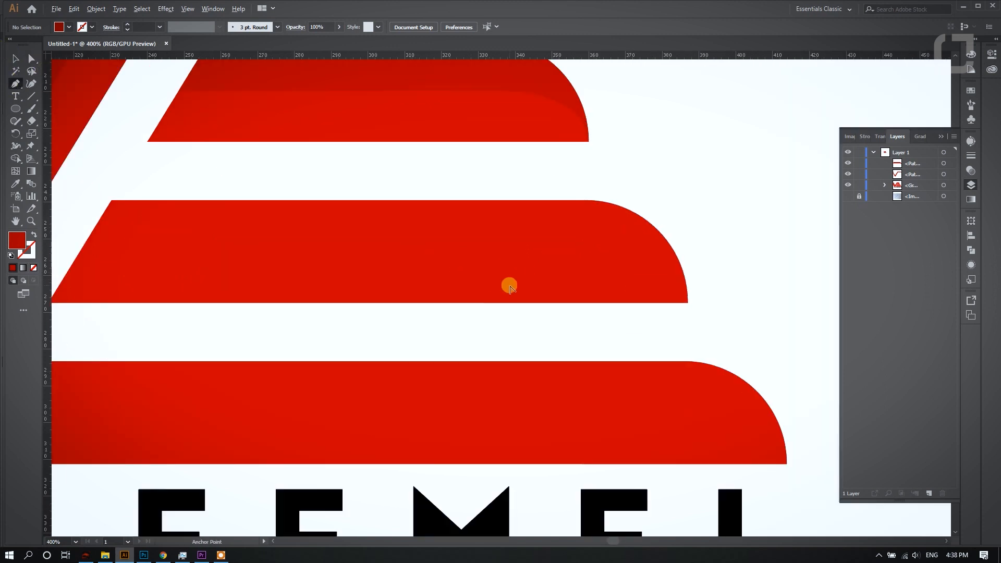
click(688, 302)
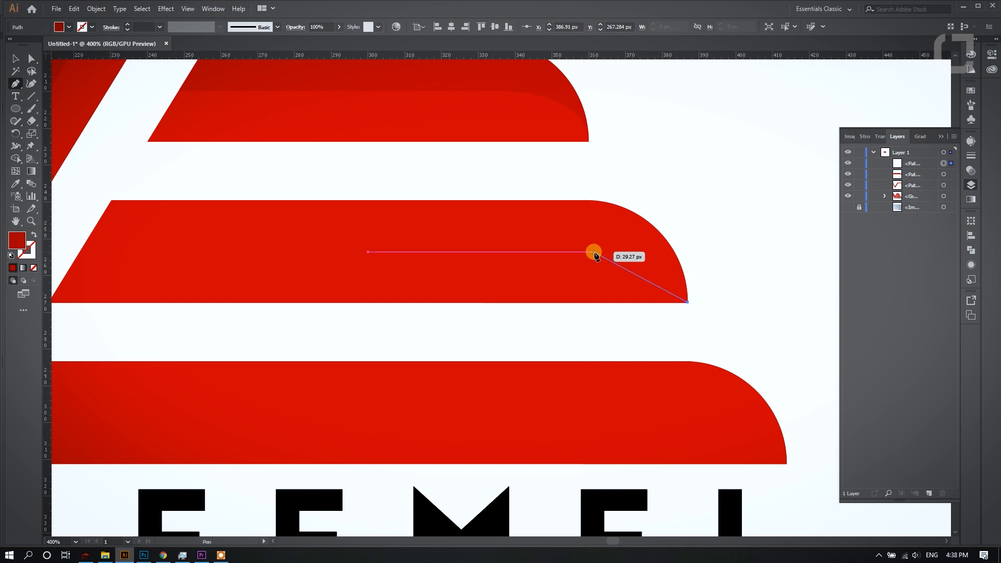
click(568, 252)
key(ctrl+z)
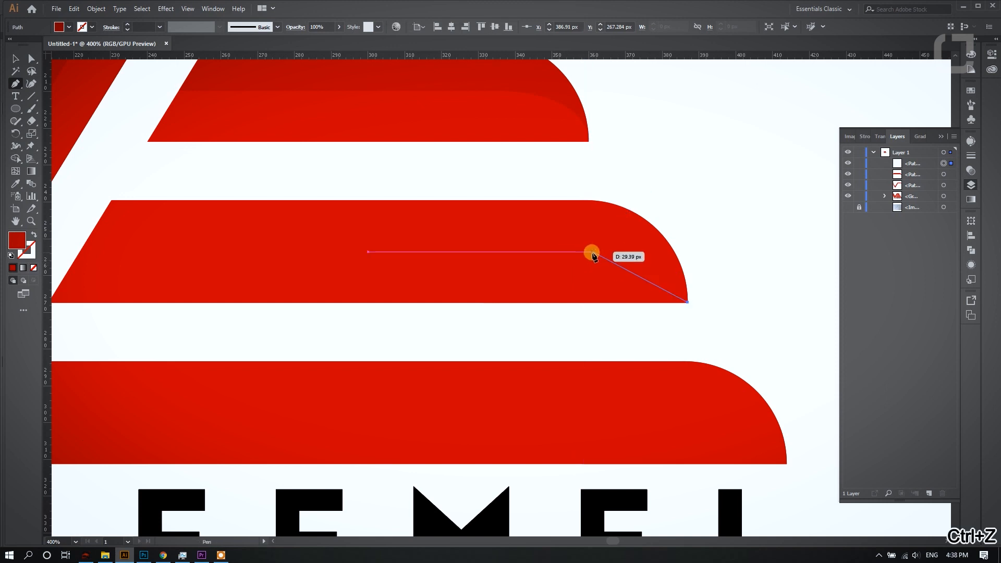
drag(589, 254, 498, 248)
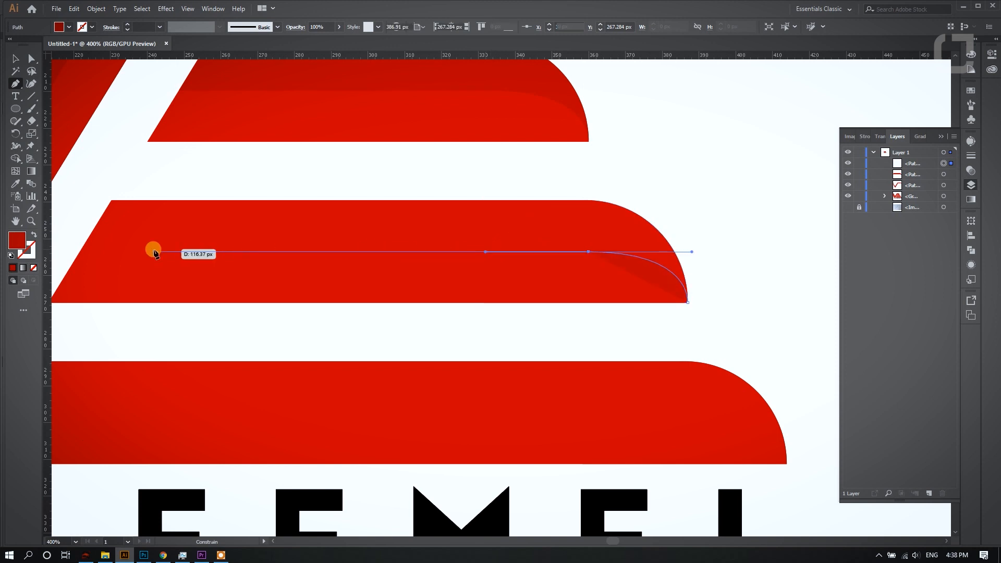
click(60, 252)
click(102, 187)
click(684, 154)
click(752, 312)
click(688, 302)
- Trim the third bar's overlay to the bar's outline with Shape Builder
shift+click(176, 274)
click(17, 158)
alt+click(130, 193)
click(31, 61)
click(330, 171)
- Draw a Pen shape over the bottom bar's upper half, with its lower edge curving into the bar's lower right corner
scroll(330, 171, down, 1)
scroll(346, 170, down, 1)
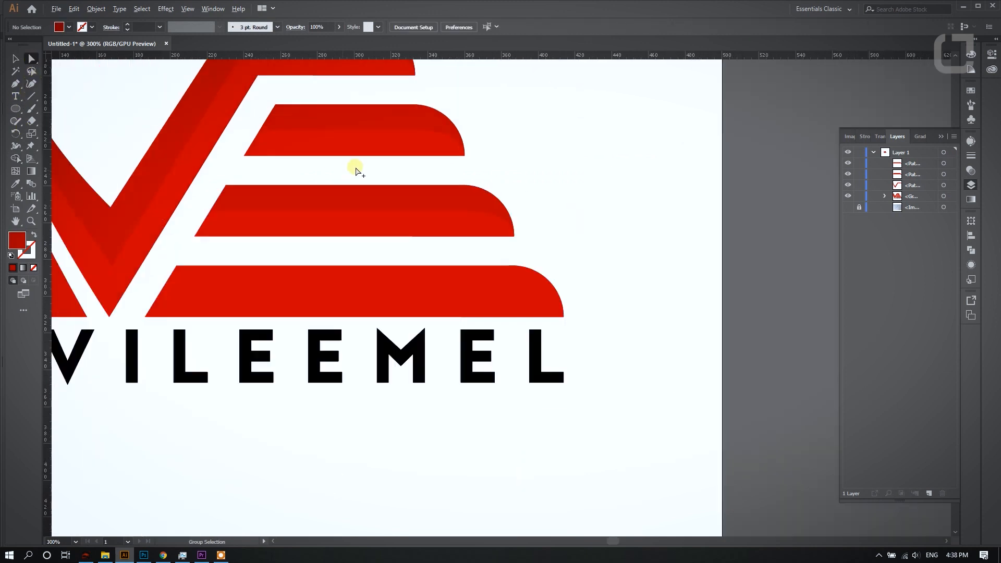
scroll(395, 262, up, 1)
click(647, 345)
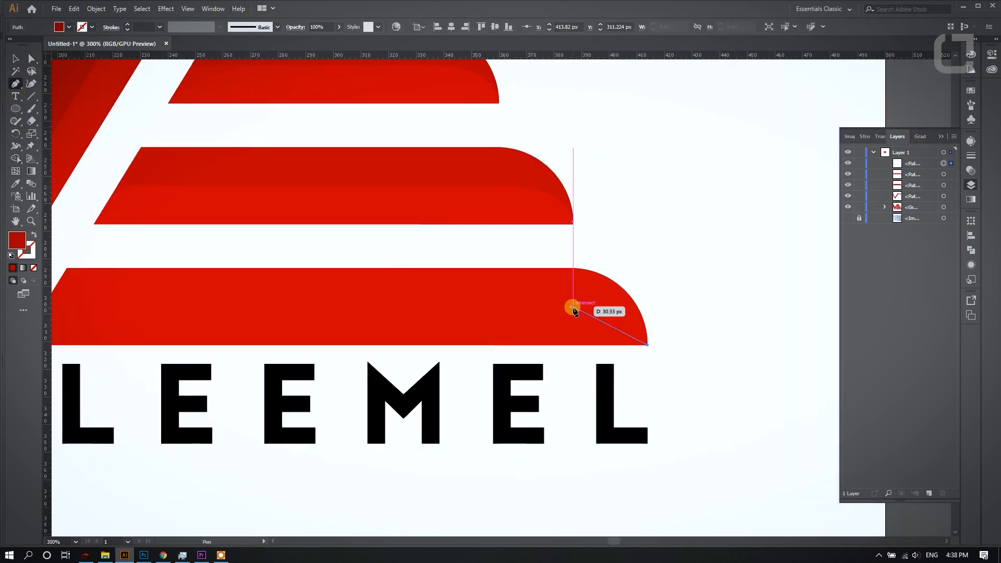
key(ctrl+z)
drag(556, 312, 490, 306)
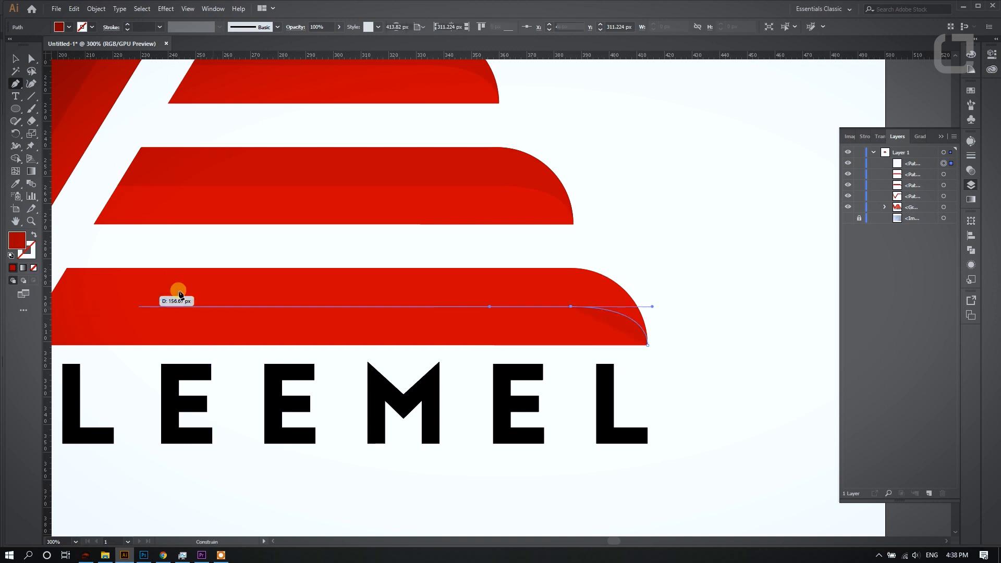
key(ctrl+minus)
click(116, 299)
click(157, 260)
click(652, 212)
click(646, 336)
- Trim the bottom bar's overlay to the bar's outline with Shape Builder
click(30, 63)
shift+click(216, 308)
click(16, 157)
alt+click(569, 257)
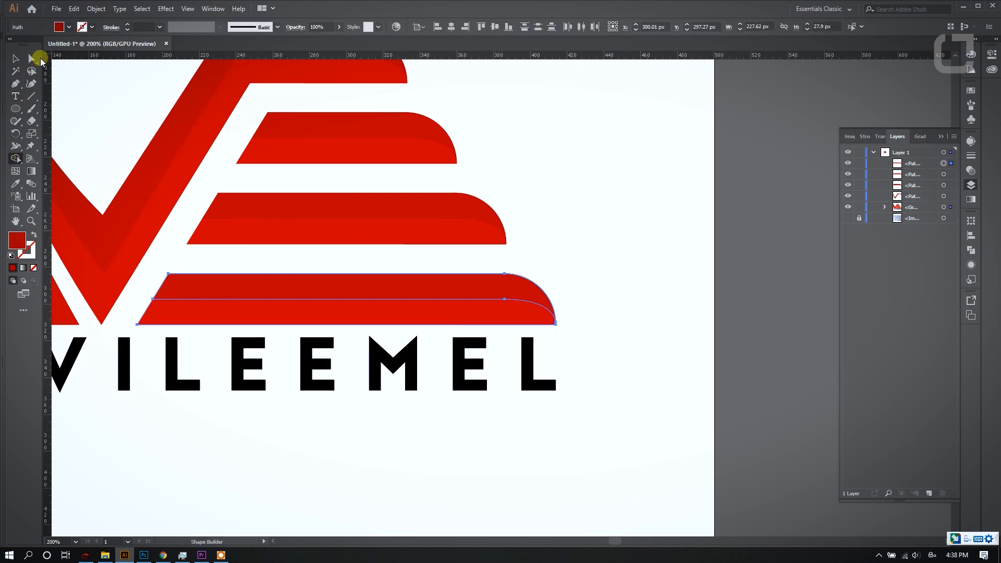
click(32, 59)
click(536, 211)
- Change the fill of all VILEEMEL wordmark letters to a medium gray
scroll(536, 211, down, 2)
scroll(504, 199, up, 1)
scroll(268, 319, up, 1)
drag(269, 306, 801, 384)
double_click(17, 242)
click(365, 313)
click(587, 209)
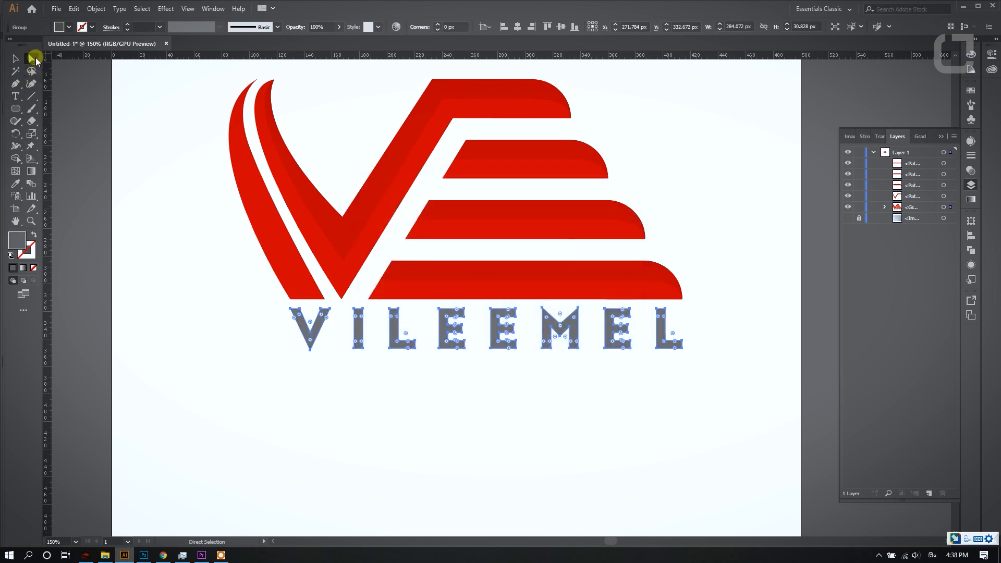
click(240, 284)
scroll(240, 283, down, 2)
scroll(318, 208, up, 1)
drag(186, 179, 503, 338)
key(ctrl+z)
click(884, 207)
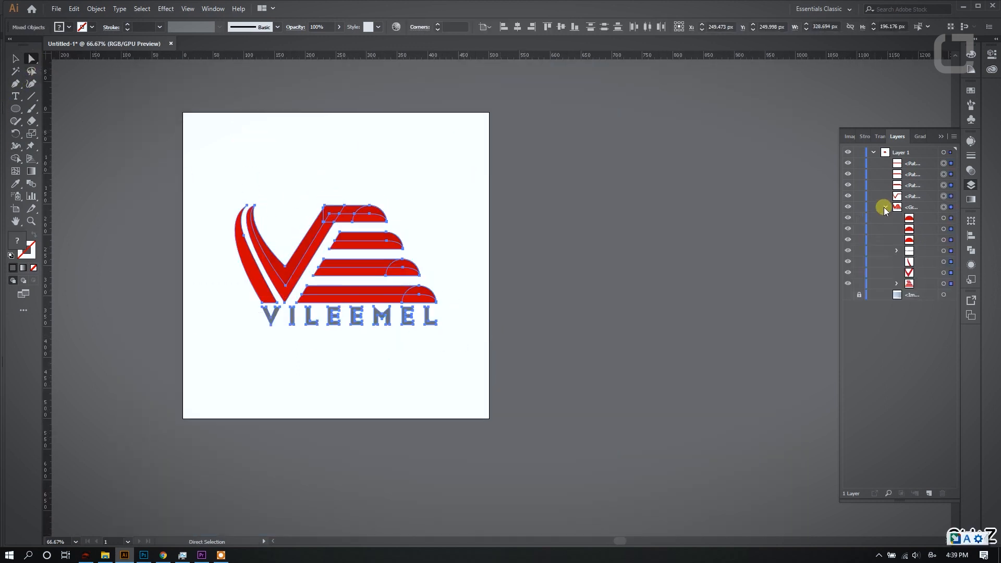
click(698, 194)
click(884, 206)
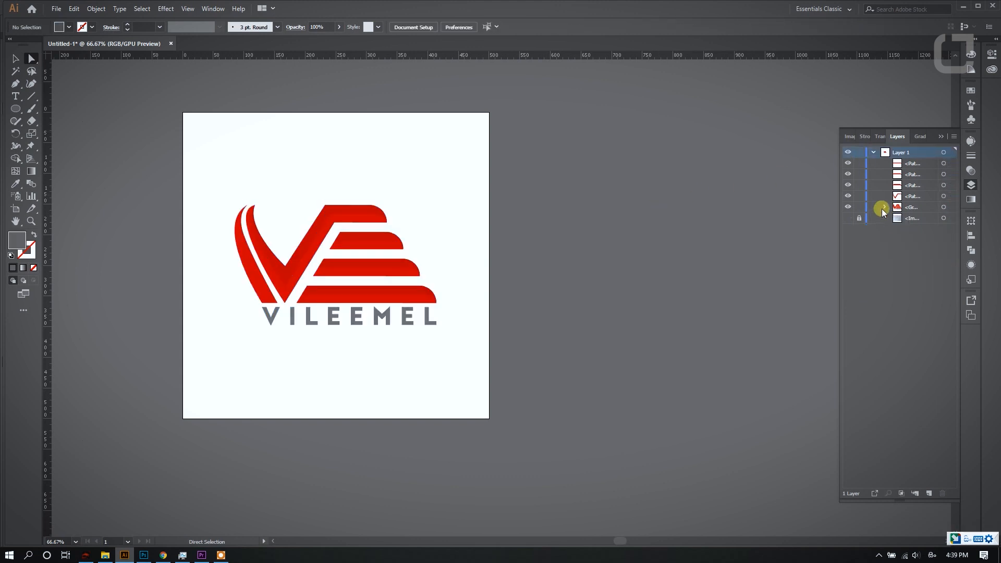
- Combine the four shadow shapes with the logo group into a single group and centre it horizontally on the artboard
click(944, 207)
click(933, 205)
shift+click(943, 196)
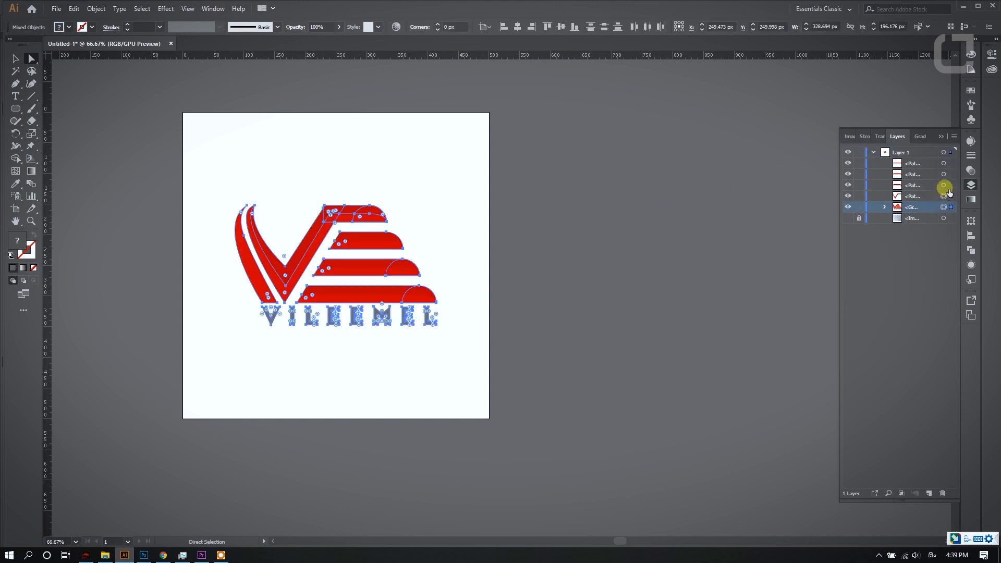
shift+click(944, 185)
shift+click(943, 163)
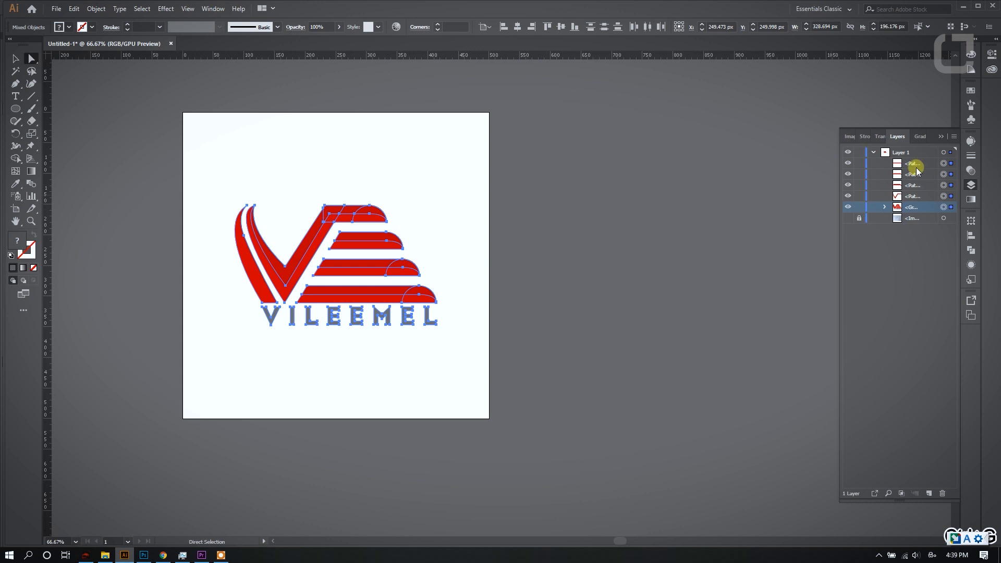
click(914, 197)
shift+click(913, 166)
drag(918, 197, 921, 206)
click(915, 164)
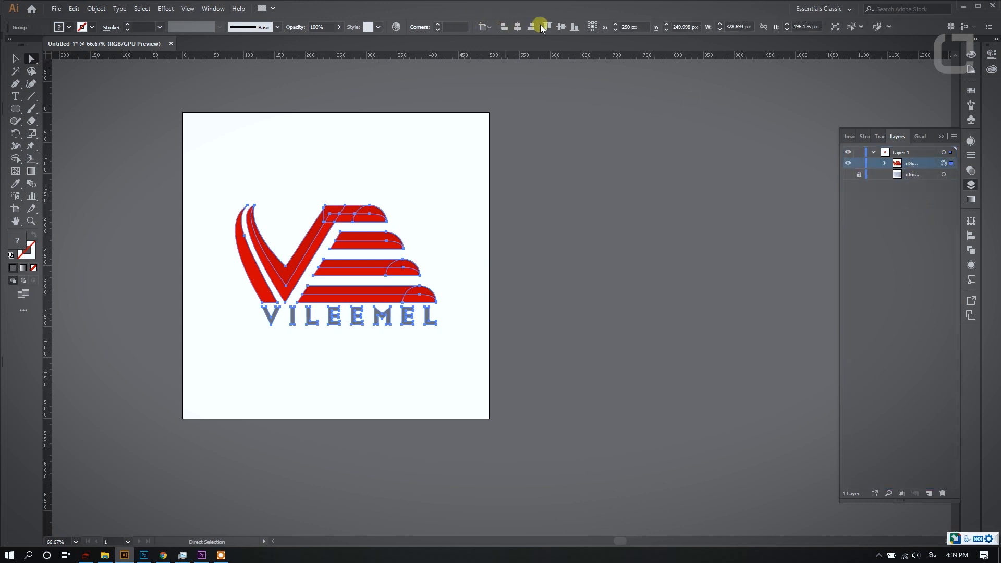
click(480, 77)
- Draw a 500 by 500 px rectangle covering the whole artboard
scroll(458, 165, down, 1)
scroll(321, 143, up, 1)
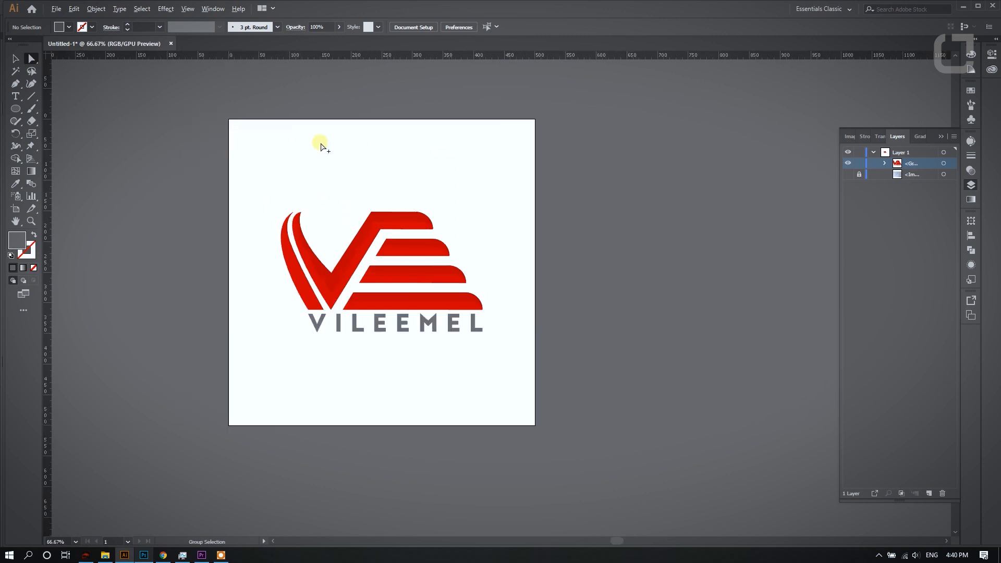
scroll(310, 167, up, 1)
scroll(230, 176, down, 1)
drag(15, 109, 47, 105)
drag(180, 107, 486, 413)
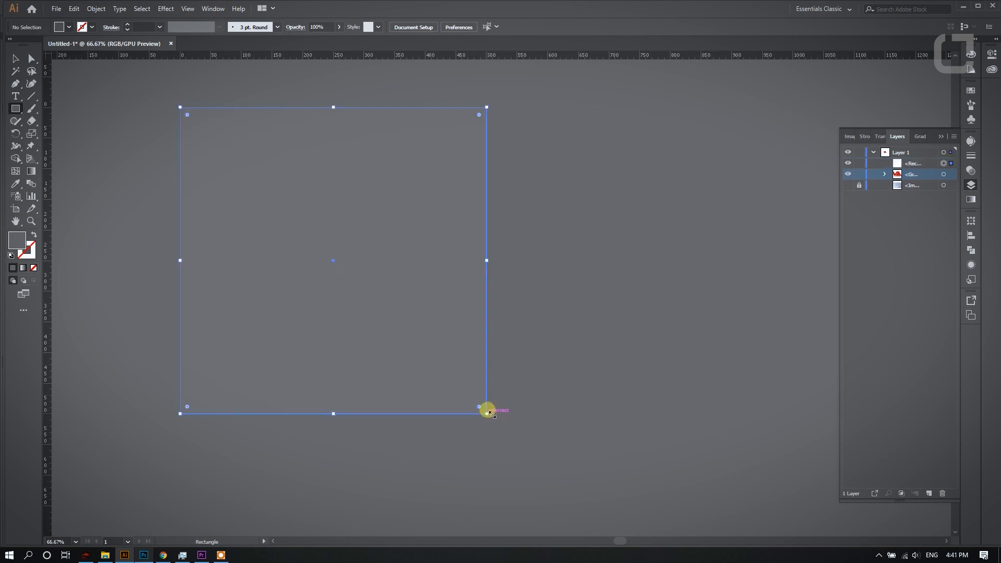
- Fill the rectangle with black (000000) and place it behind the logo group as a background
double_click(28, 243)
click(367, 334)
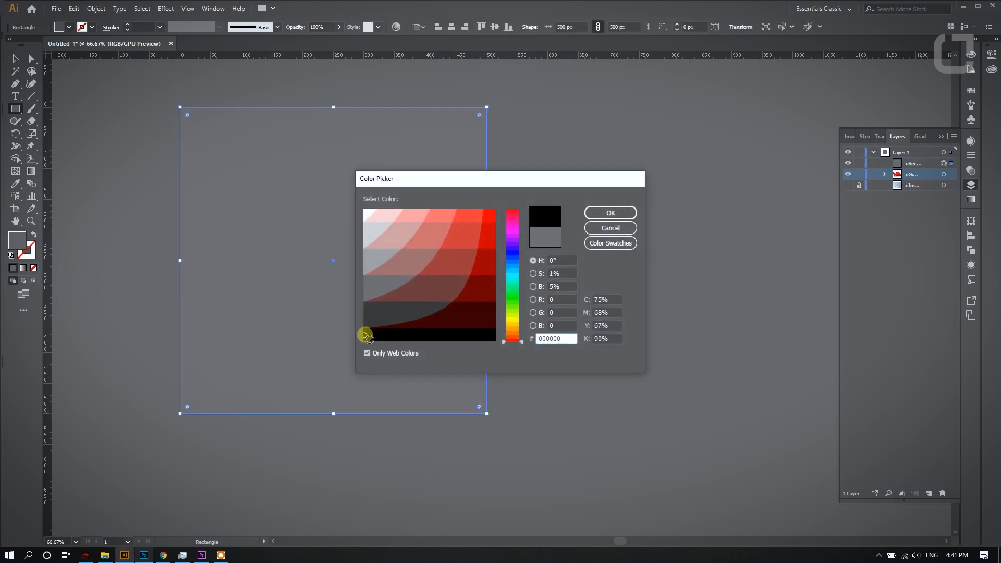
click(620, 215)
drag(905, 165, 907, 179)
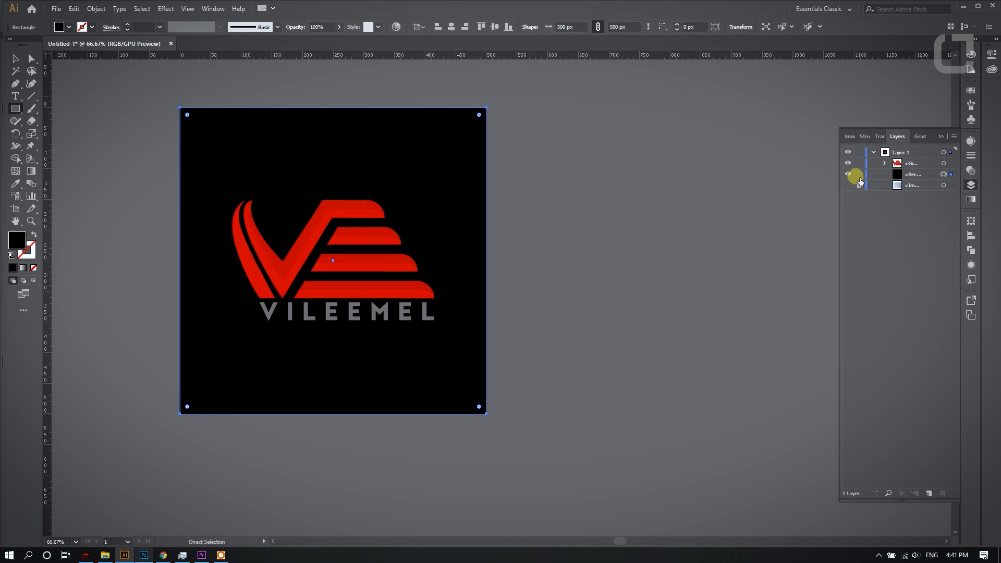
- Lock the background rectangle and give the VILEEMEL letters a white (FFFFFF) fill with no stroke
click(856, 176)
click(31, 59)
key(ctrl+1)
drag(246, 295, 576, 354)
click(11, 256)
click(31, 253)
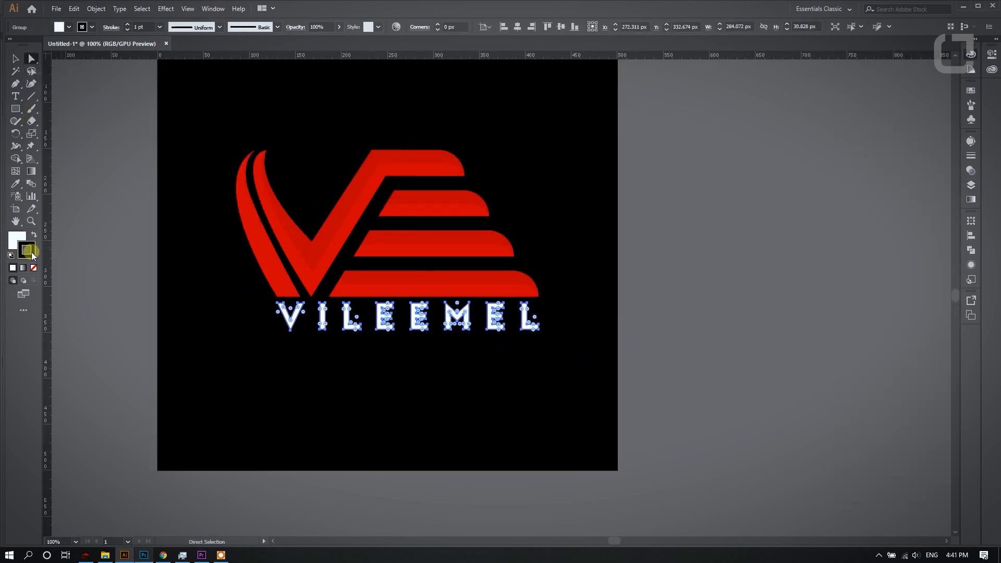
click(34, 267)
click(15, 240)
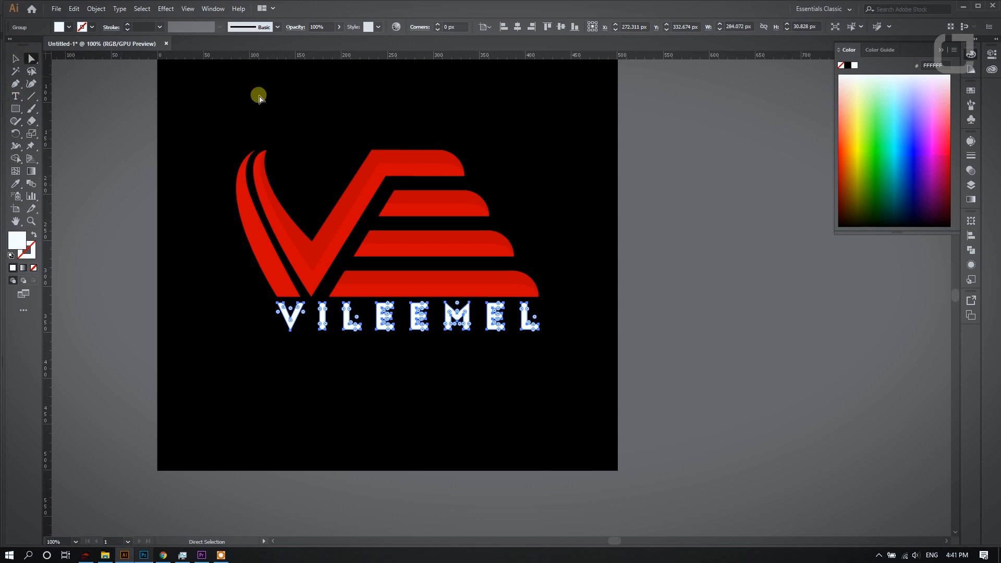
click(260, 100)
- Make the dark red (BA0000) of the V and bar shading shapes the current fill and clear the selection
scroll(429, 146, down, 1)
scroll(354, 198, up, 1)
click(300, 294)
shift+click(399, 268)
shift+click(414, 232)
shift+click(456, 317)
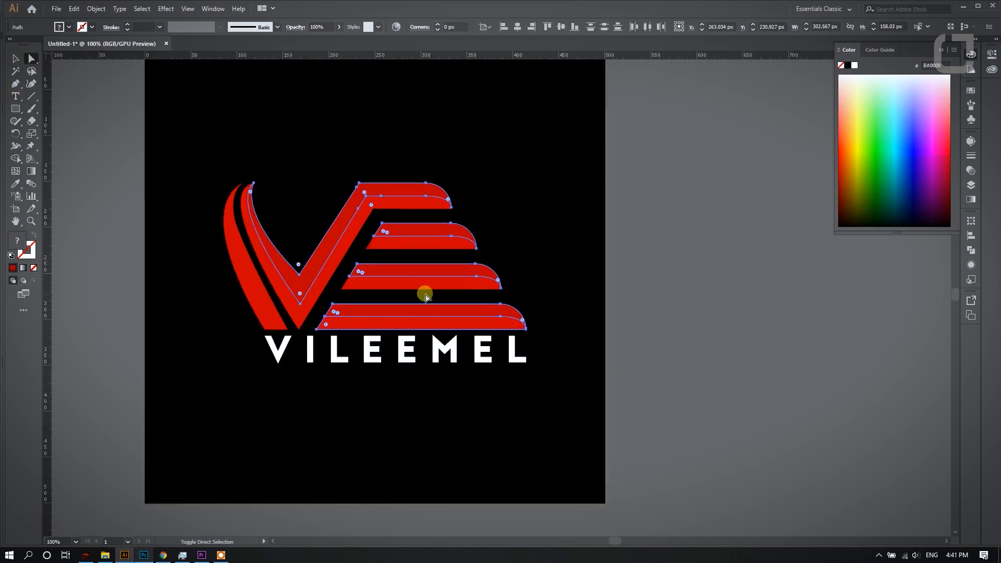
shift+click(270, 311)
click(316, 179)
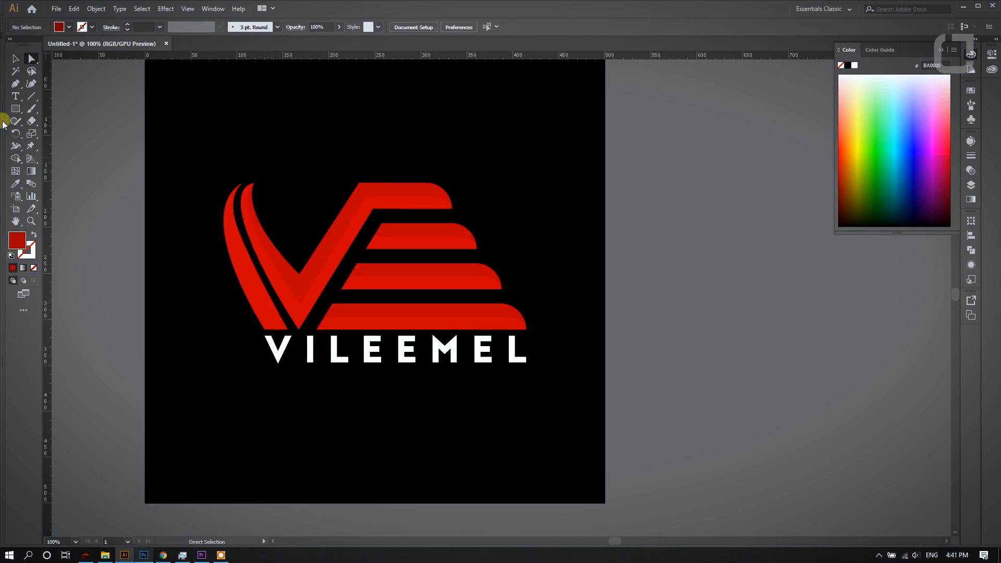
- Draw a closed dark red shape with the Pen tool, its curved edge running down the middle of the emblem's outer left stroke
scroll(241, 245, up, 1)
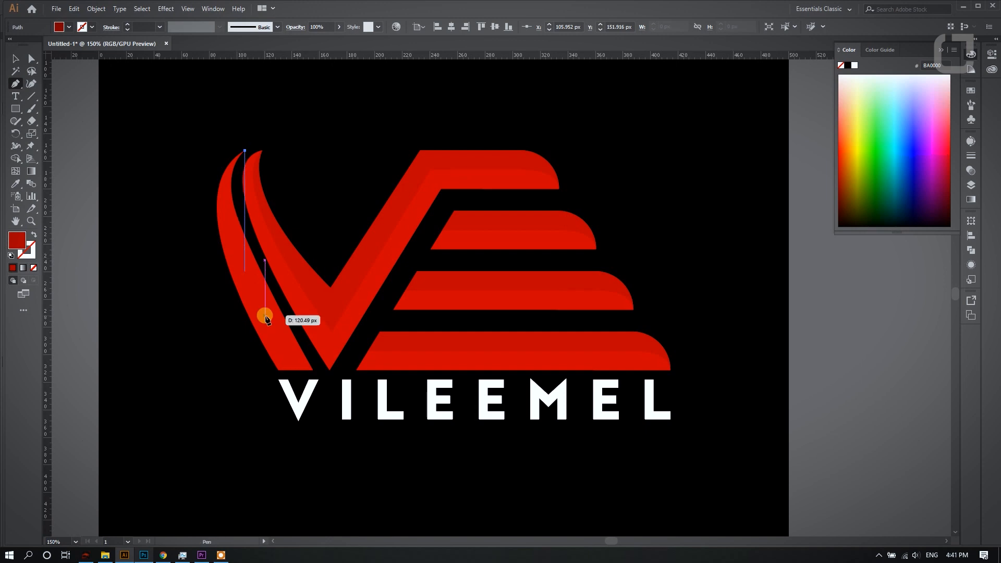
drag(295, 370, 408, 504)
click(130, 297)
scroll(131, 296, up, 2)
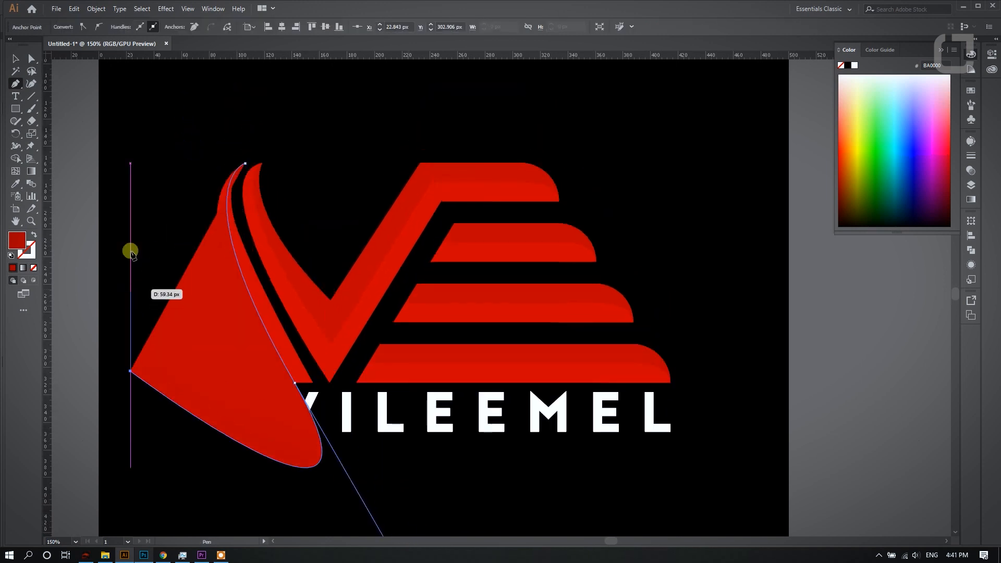
click(149, 136)
click(237, 111)
- Trim the dark red shape with the Shape Builder so only the part inside the outer left stroke remains
click(30, 60)
shift+click(271, 327)
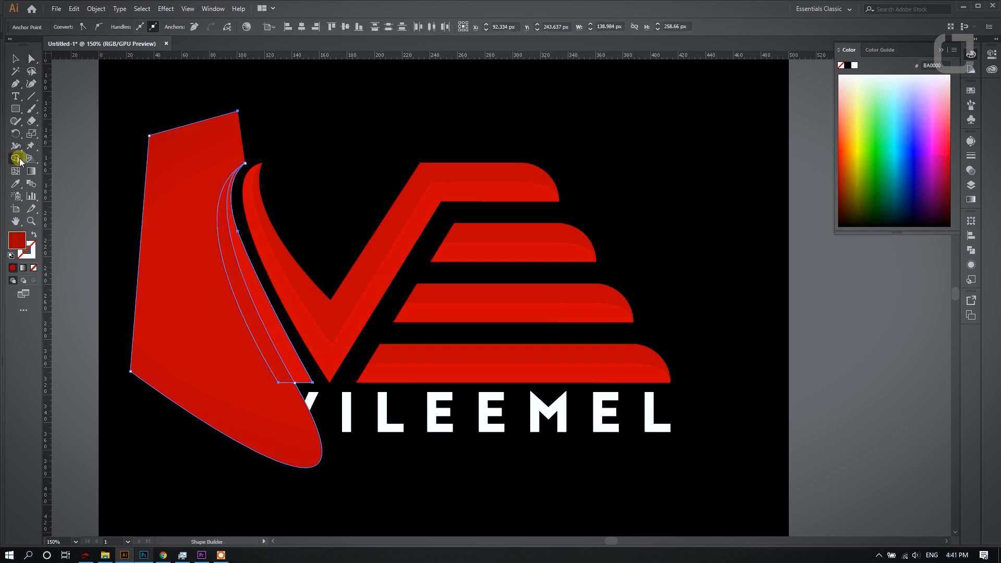
click(15, 158)
alt+click(180, 209)
click(32, 60)
click(183, 113)
- Apply a white-to-black linear gradient at 0° to all shapes of the VE emblem, leaving the wordmark white
drag(141, 108, 727, 388)
click(971, 184)
click(970, 199)
click(894, 269)
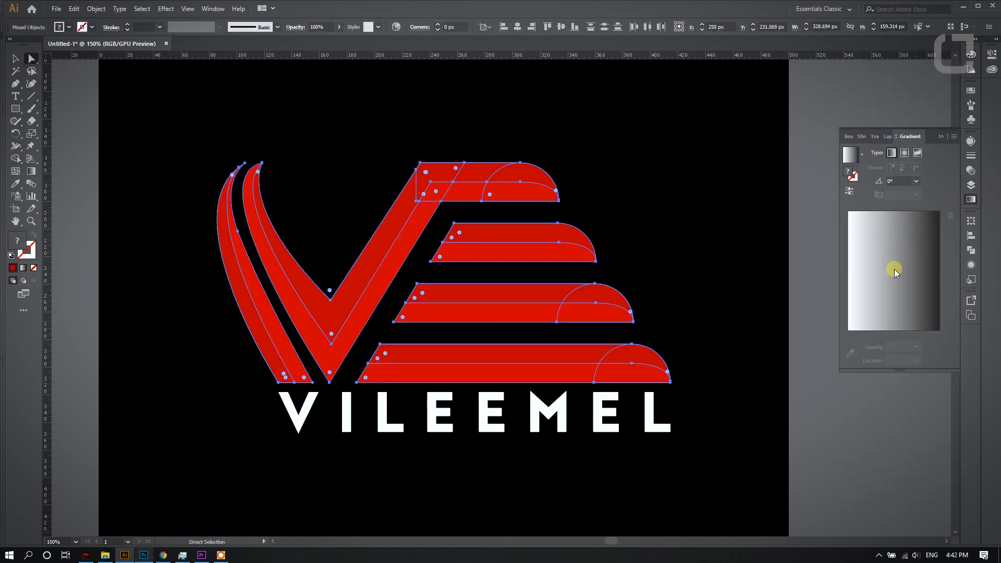
click(137, 84)
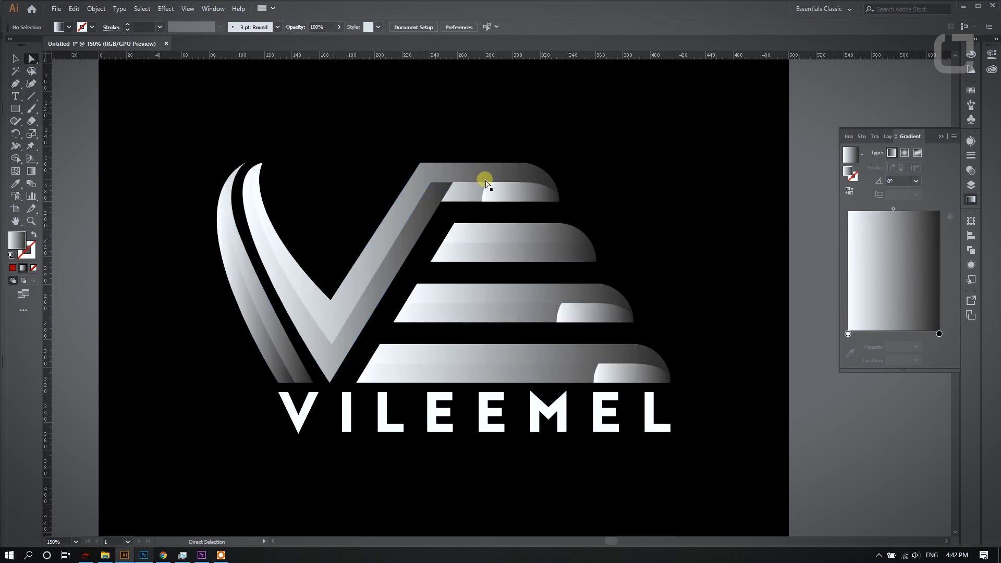
- Unite the V body with the pieces of its top bar into one shape using Pathfinder
click(515, 198)
shift+click(390, 233)
click(968, 249)
click(848, 243)
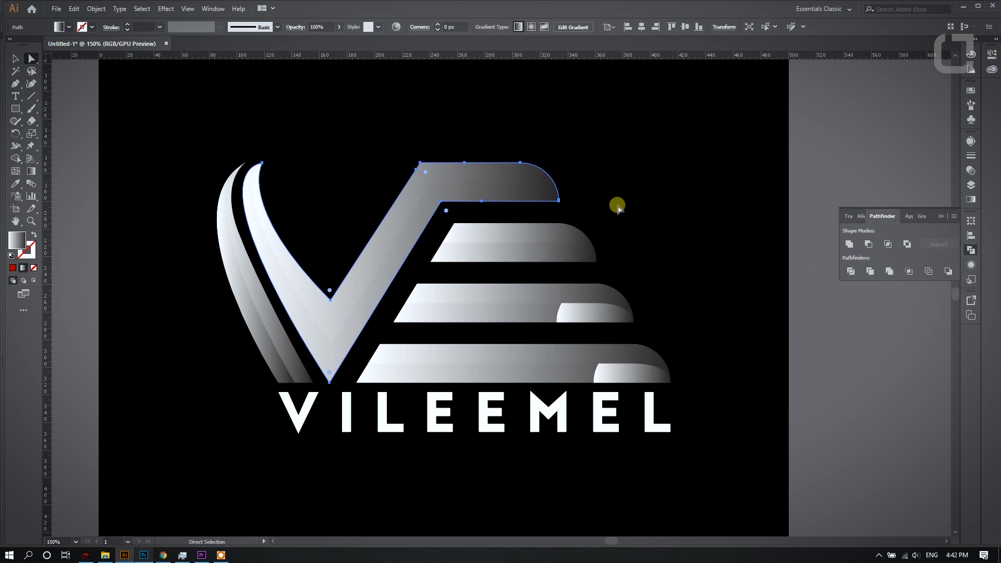
click(499, 183)
click(309, 106)
click(351, 290)
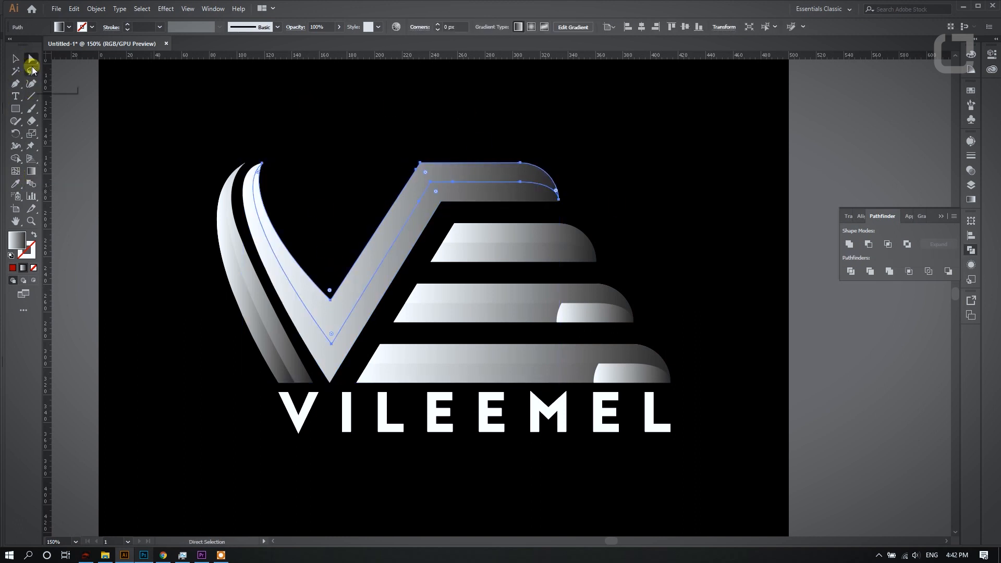
click(304, 104)
- Delete the leftover rounded-end pieces from the two lowest bars of the E
drag(589, 313, 656, 307)
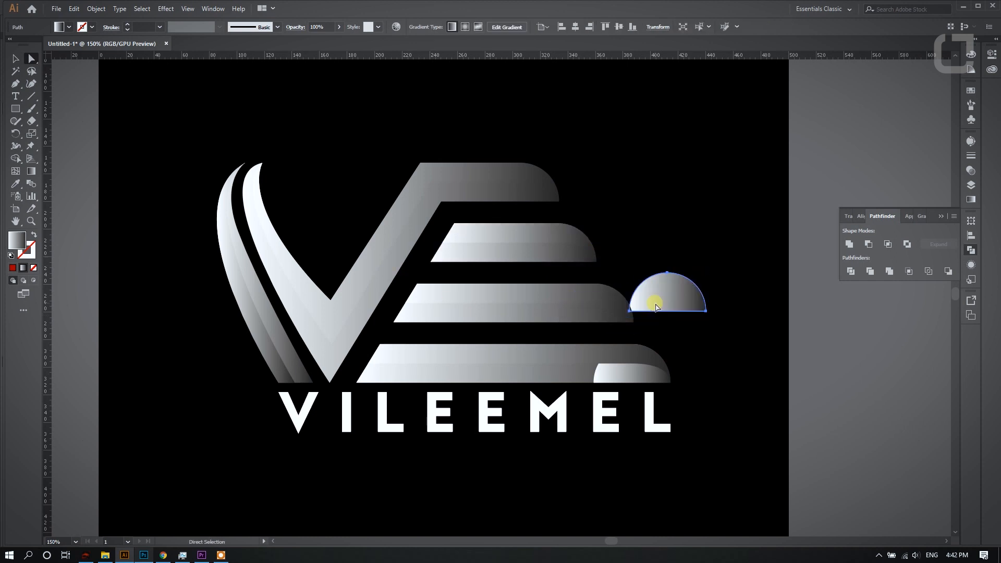
key(Delete)
click(620, 380)
key(Delete)
- Reverse the gradient on the shading shapes of the three lower E bars
click(630, 371)
shift+click(554, 295)
shift+click(537, 234)
click(970, 199)
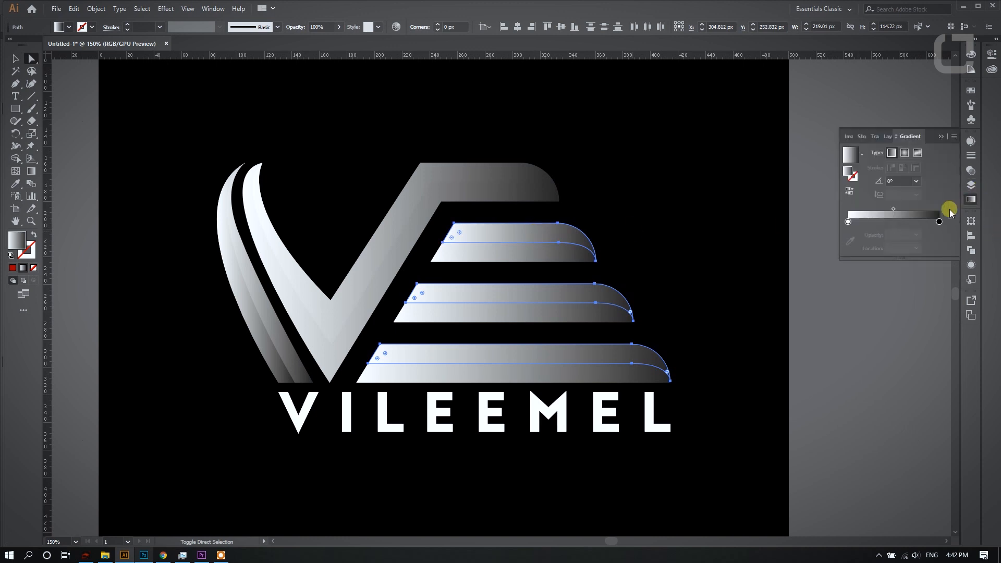
click(853, 191)
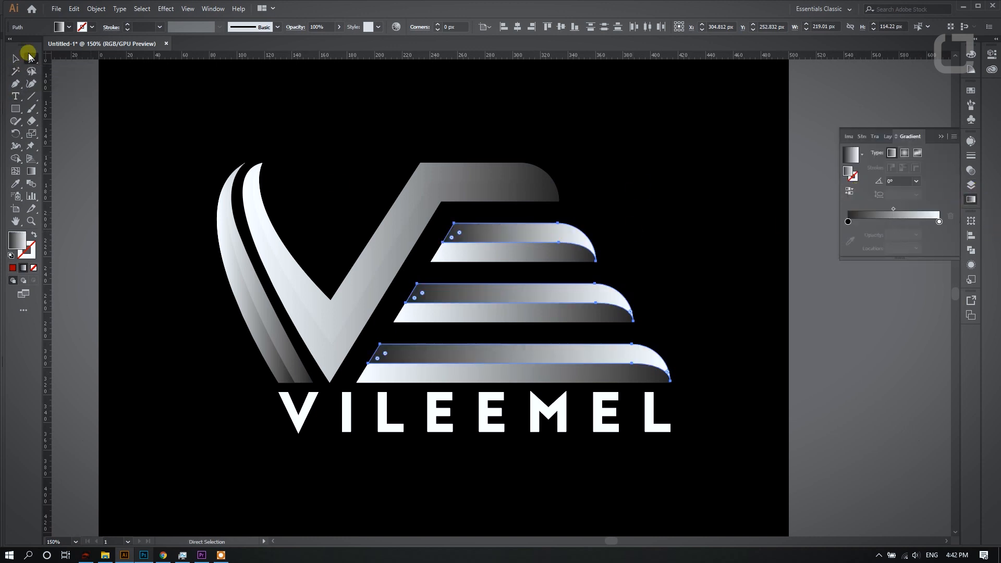
- Change the black gradient stop of the three bar shading shapes to a medium gray swatch
double_click(848, 221)
click(805, 279)
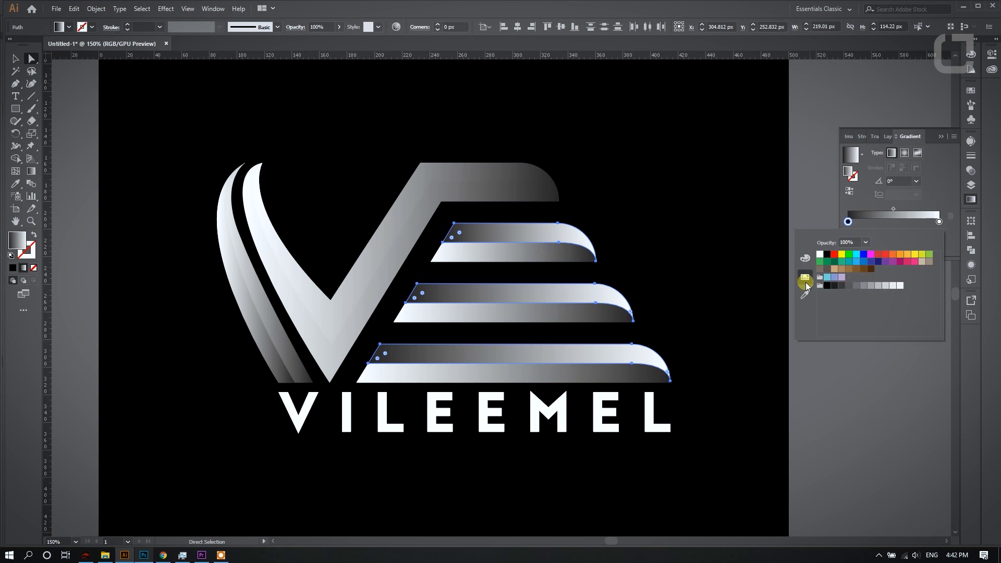
click(857, 285)
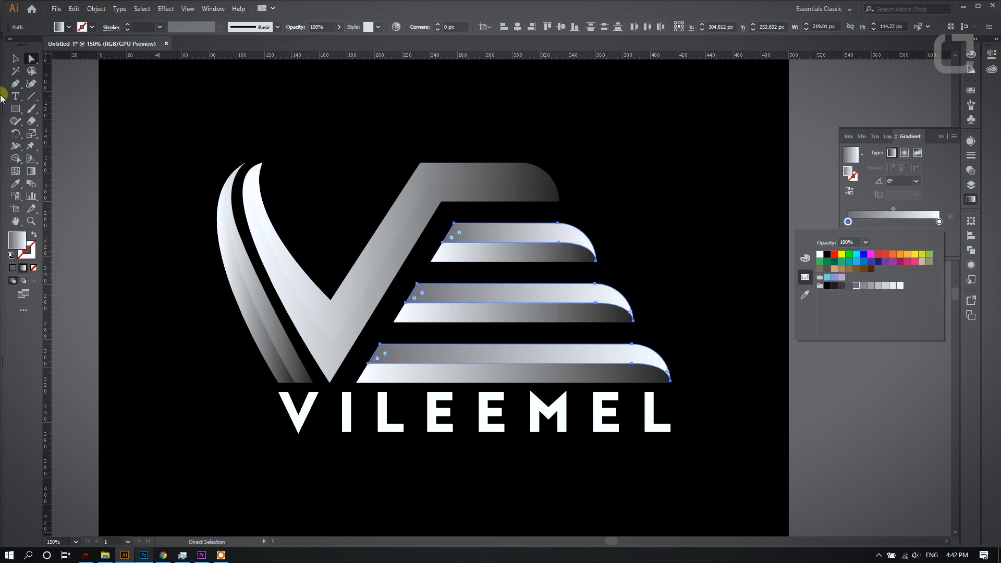
click(123, 170)
- Reverse the gradient of the V's shading shape and change its black stop to a medium gray swatch
click(408, 224)
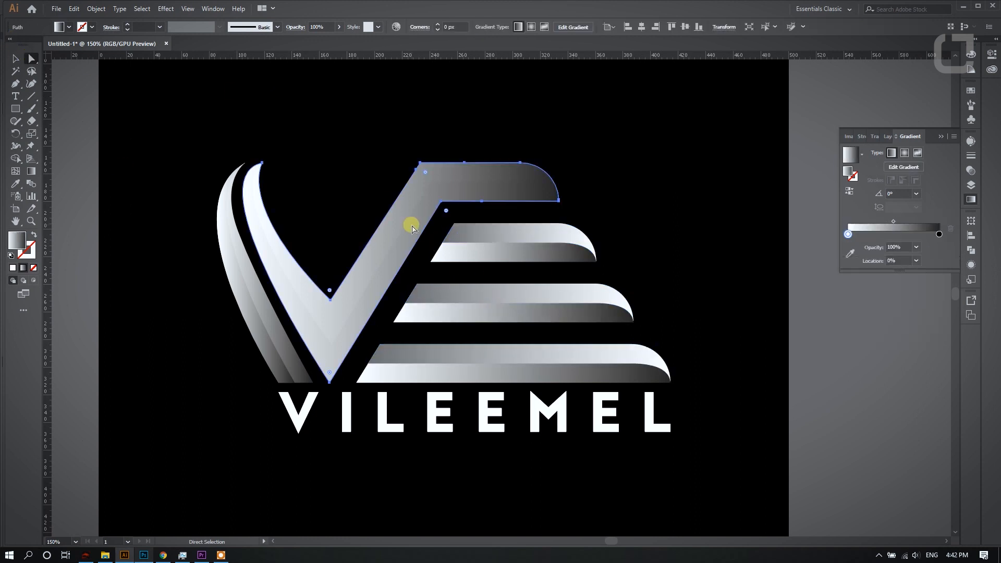
click(849, 190)
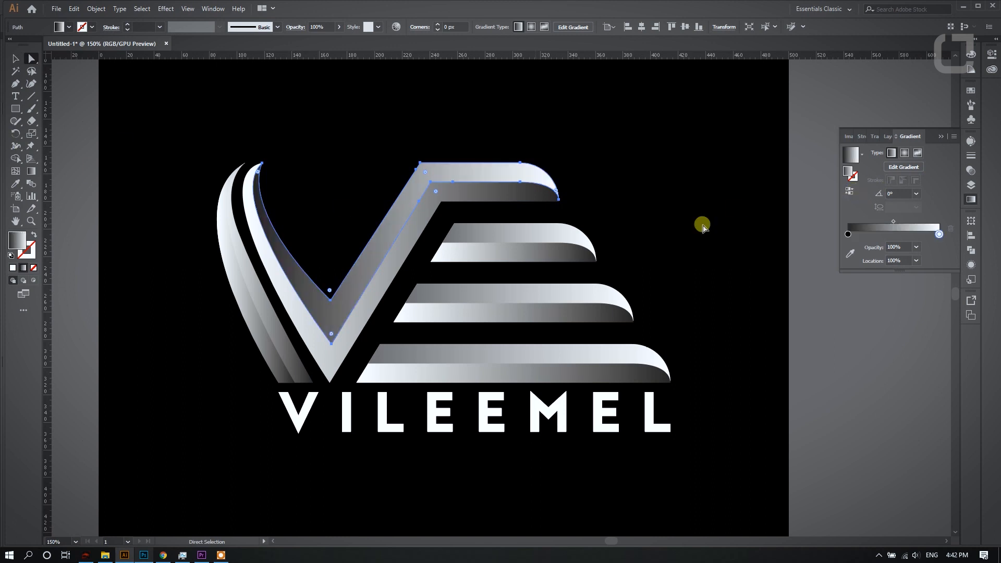
double_click(847, 235)
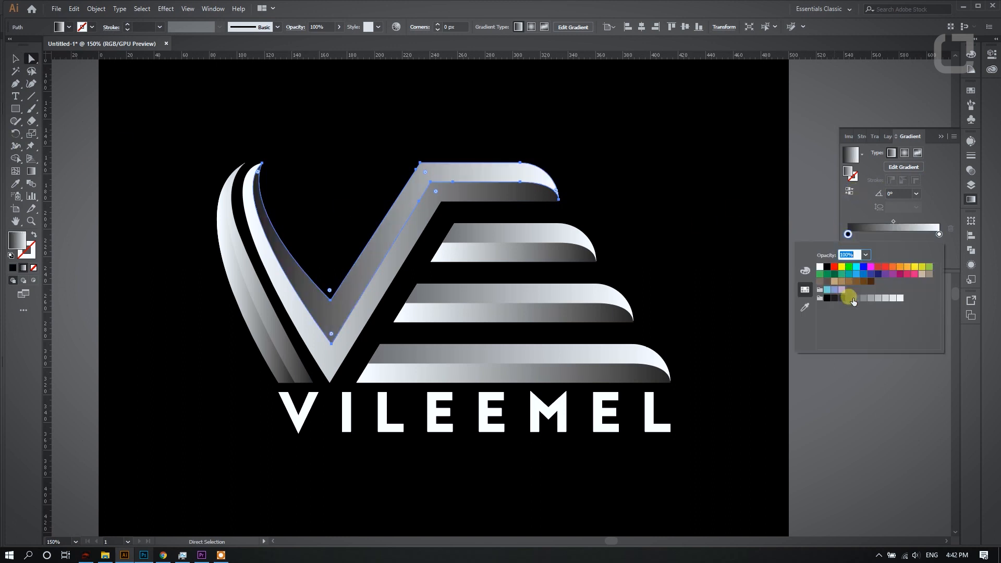
click(854, 299)
- Reverse the gradient of the outer left stroke's shading shape and set its black stop to medium gray
click(30, 61)
click(267, 364)
double_click(848, 235)
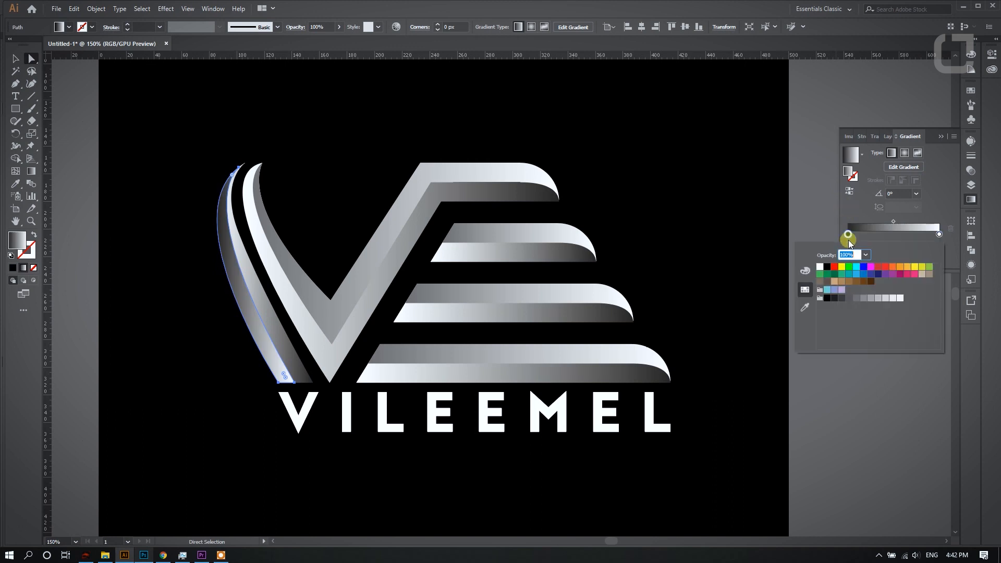
click(855, 297)
click(32, 56)
click(326, 181)
- Copy the gray-to-white gradient from the V's shading onto the VILEEMEL wordmark with the Eyedropper
scroll(325, 180, down, 3)
scroll(354, 148, up, 1)
scroll(364, 280, up, 2)
drag(245, 275, 606, 338)
click(16, 184)
click(268, 223)
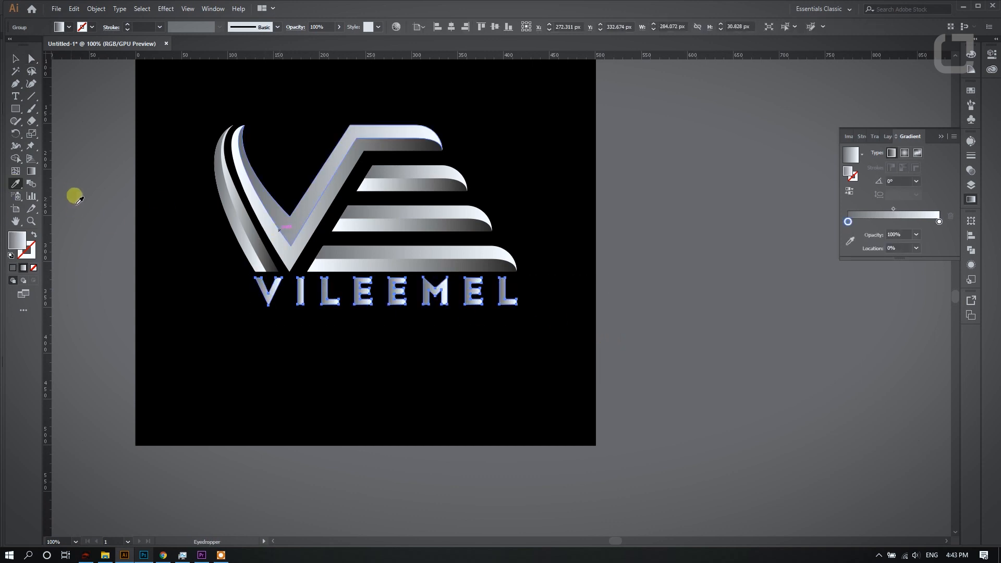
- Redirect the wordmark's gradient vertically at -90° across the letters with the Gradient tool
click(31, 171)
drag(380, 294, 377, 313)
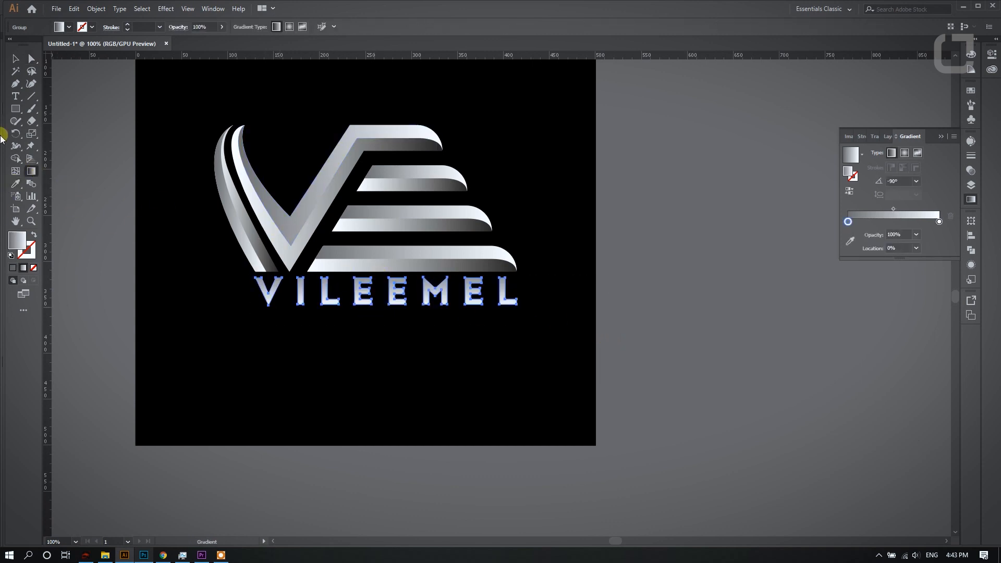
click(32, 58)
click(317, 141)
- Draw a circle about 513 px in diameter over the upper part of the artboard and set its gray gradient stop to white
scroll(317, 147, down, 2)
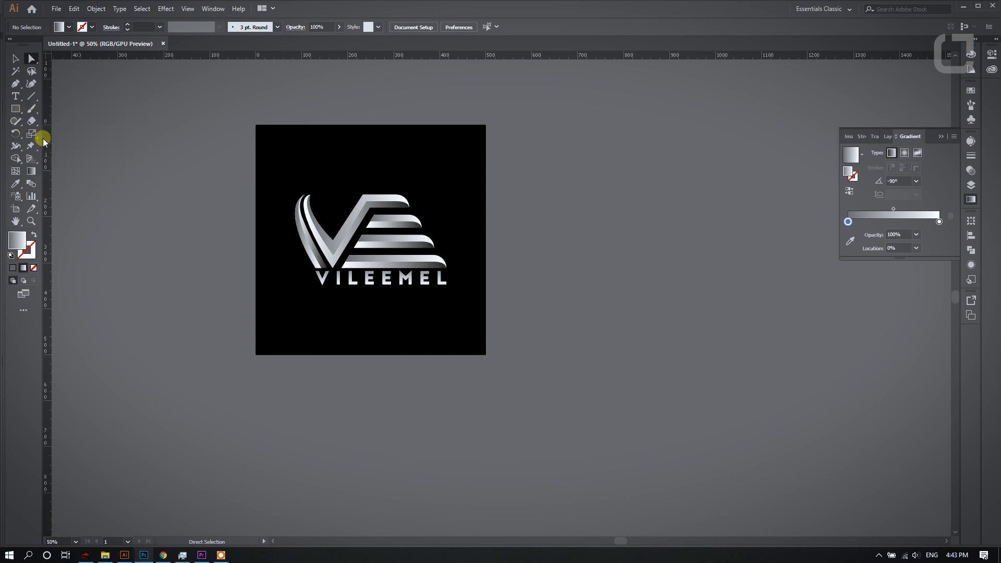
drag(409, 183, 508, 268)
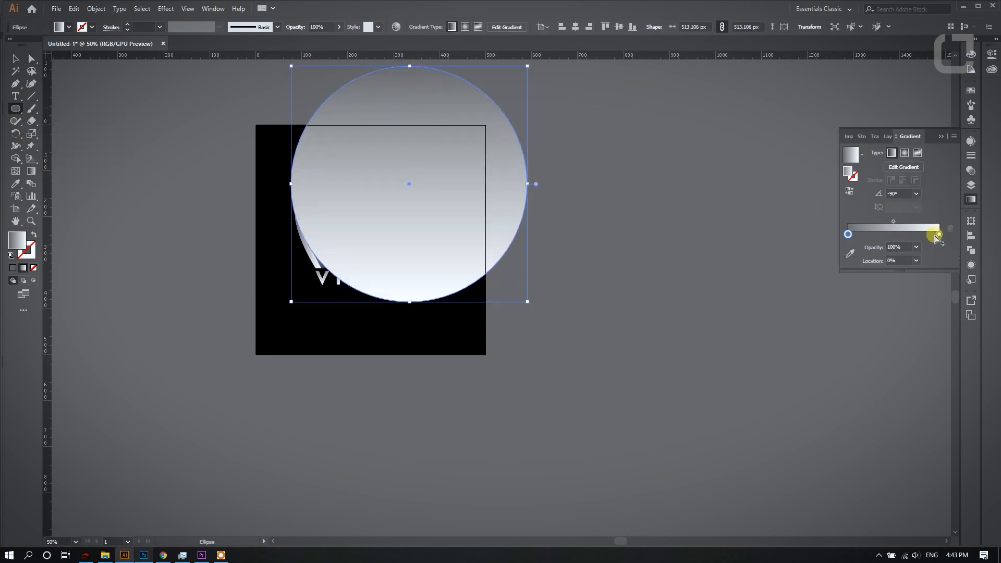
double_click(847, 235)
click(899, 296)
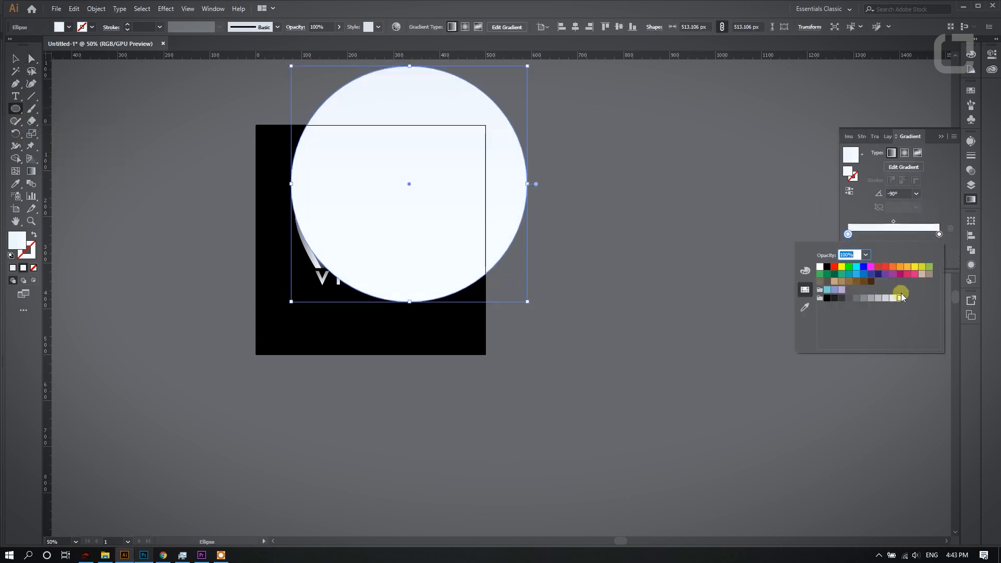
- Turn the circle's fill into a radial gradient that fades from a white centre to 0% opacity at the edge
click(849, 236)
click(916, 247)
click(916, 257)
click(904, 153)
click(849, 191)
- Enlarge the radial glow circle to about 630 px and shift it up over the artboard's top edge
click(16, 58)
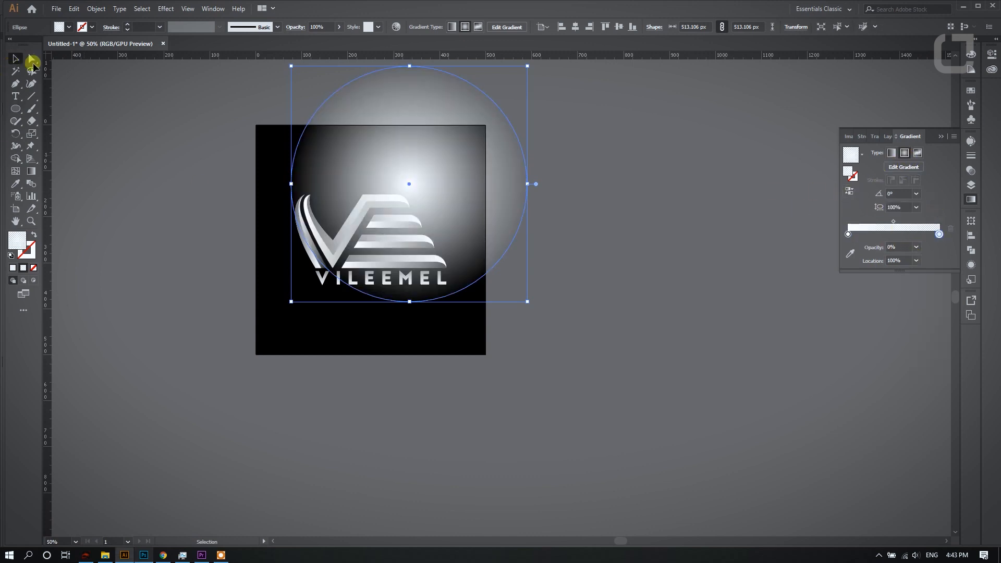
scroll(520, 87, up, 1)
drag(526, 91, 578, 65)
drag(495, 168, 492, 138)
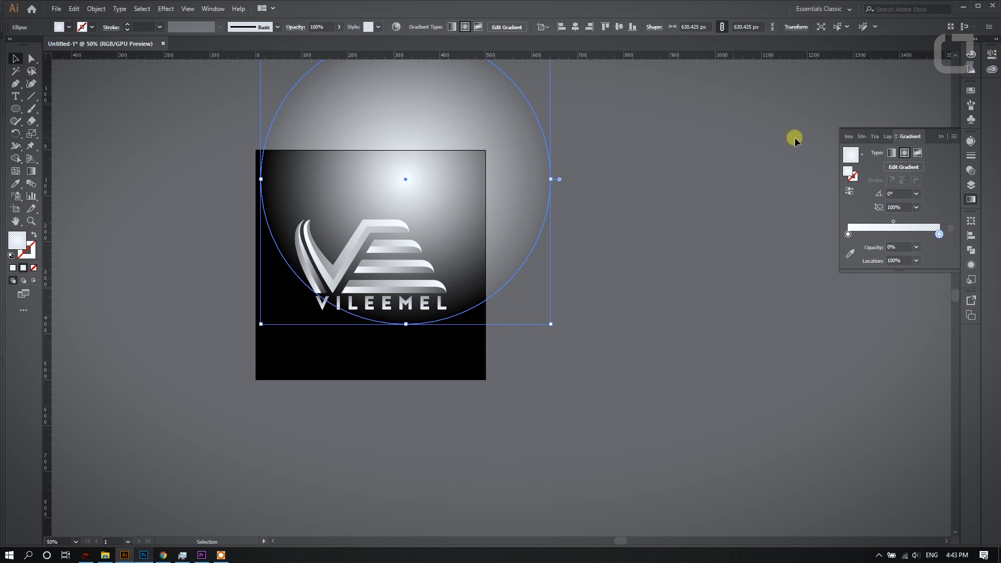
- Lower the glow circle's opacity to 27% and move it below the logo group, above the black background
click(971, 170)
drag(944, 152, 915, 163)
click(965, 185)
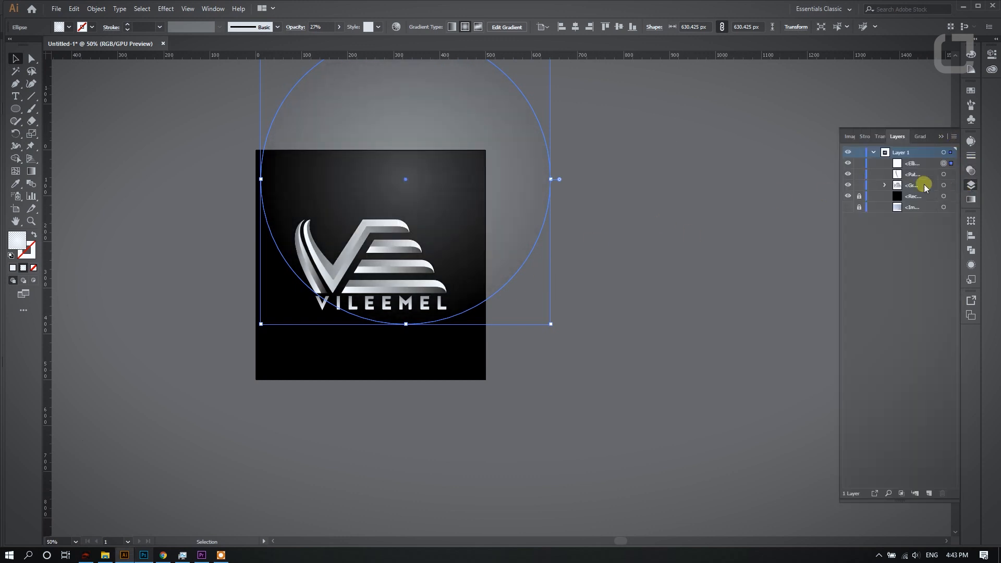
click(33, 59)
click(116, 89)
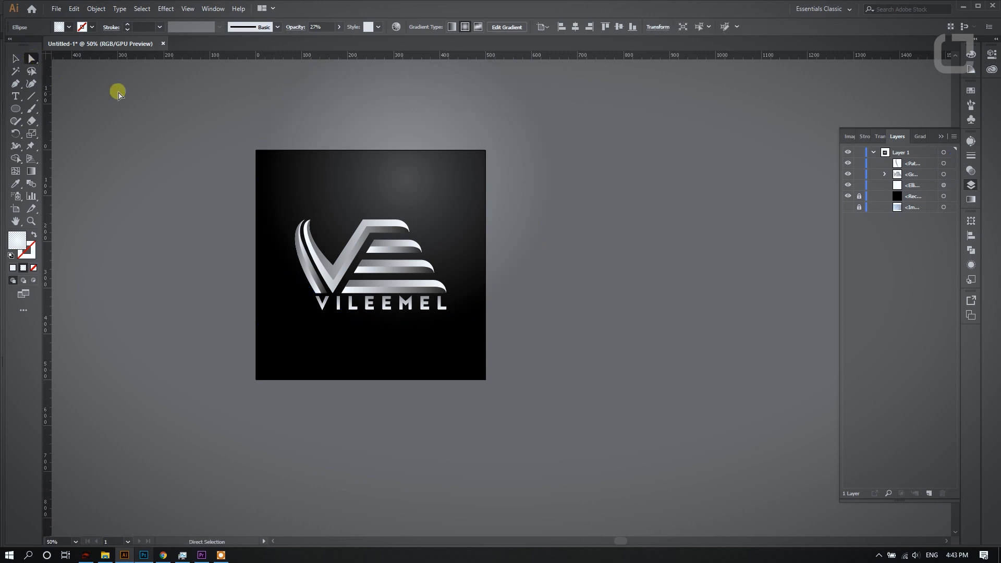
- Group the separate shading path of the left stroke with the logo group
scroll(496, 137, down, 1)
scroll(497, 137, up, 2)
click(943, 174)
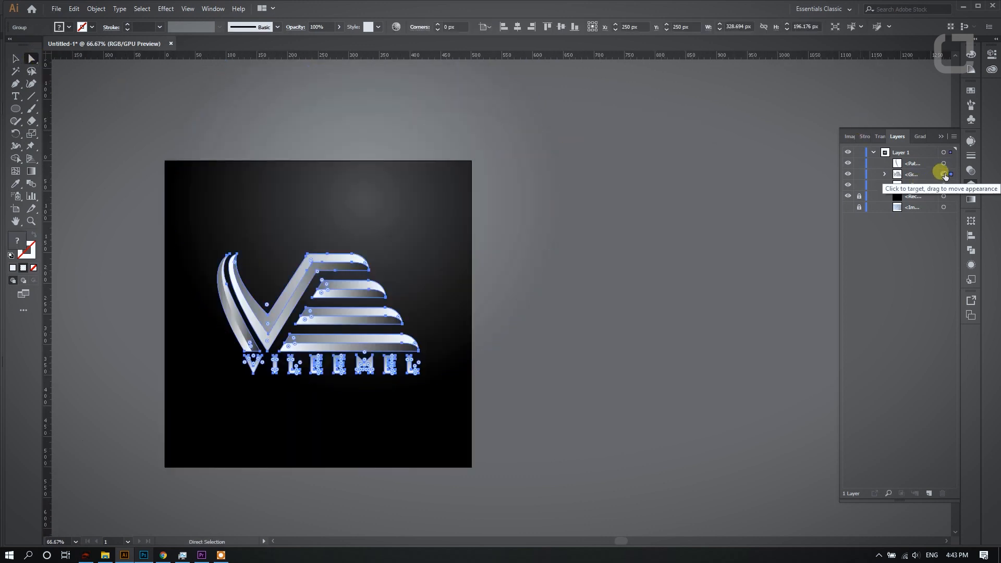
click(943, 163)
shift+click(943, 174)
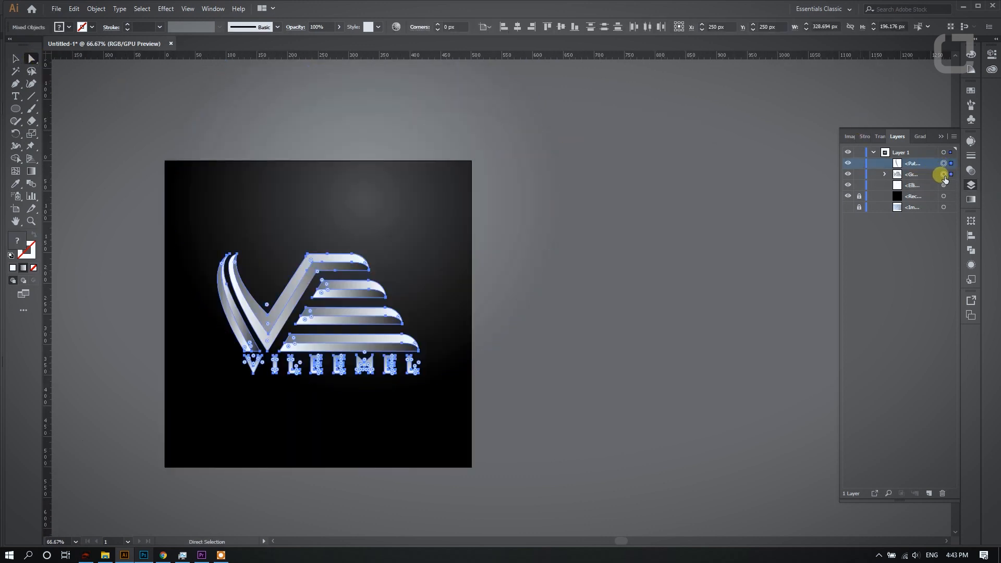
key(ctrl+g)
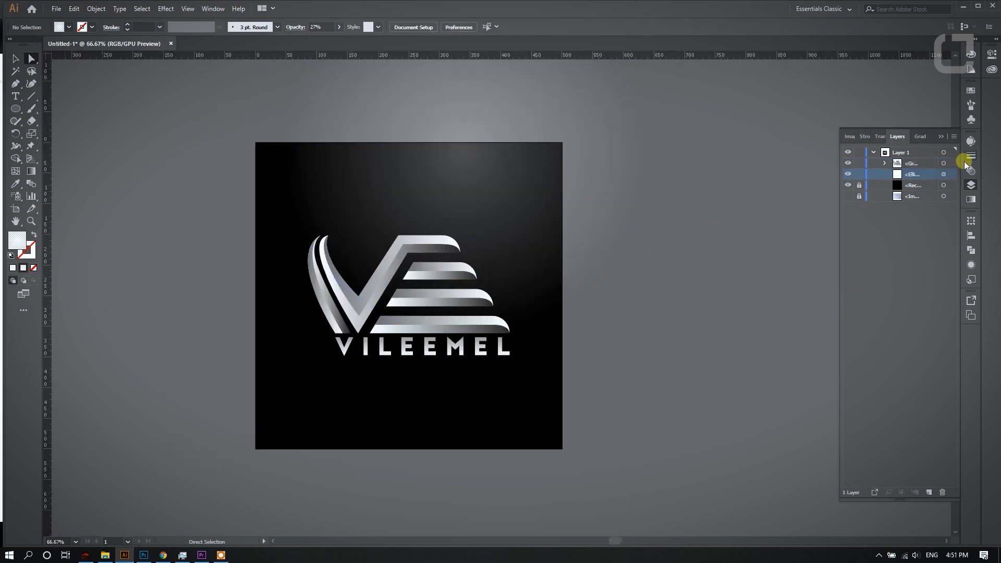
- Apply a Drop Shadow to the logo group in Normal mode with 79% opacity, 7 px X and Y offsets and 5 px blur
click(912, 163)
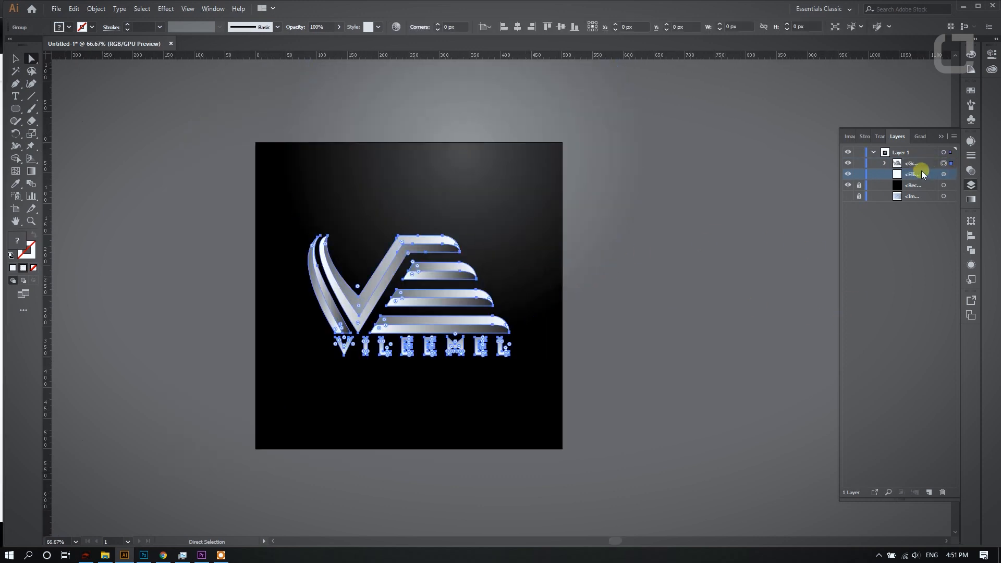
click(965, 249)
click(871, 404)
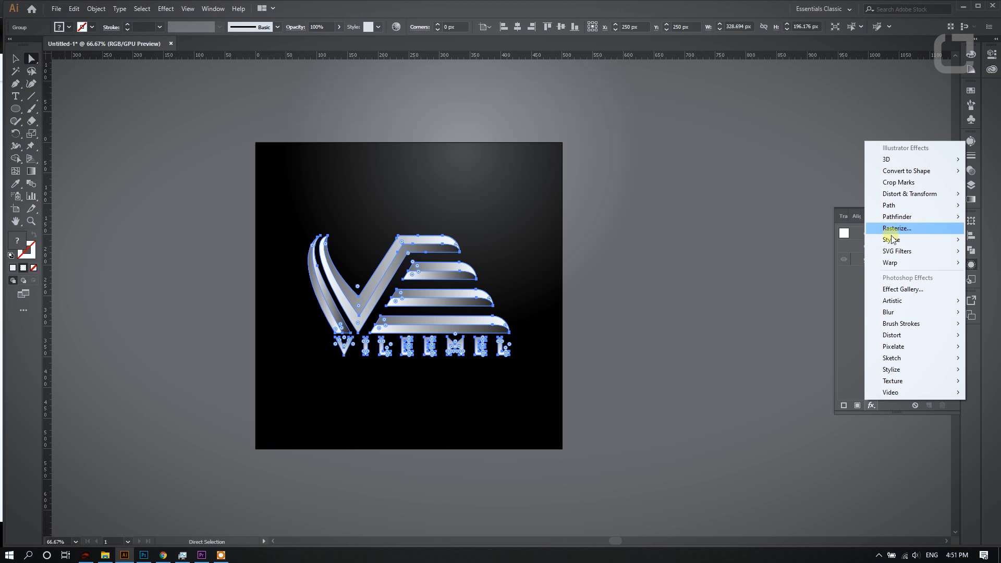
mouse_move(892, 241)
click(812, 240)
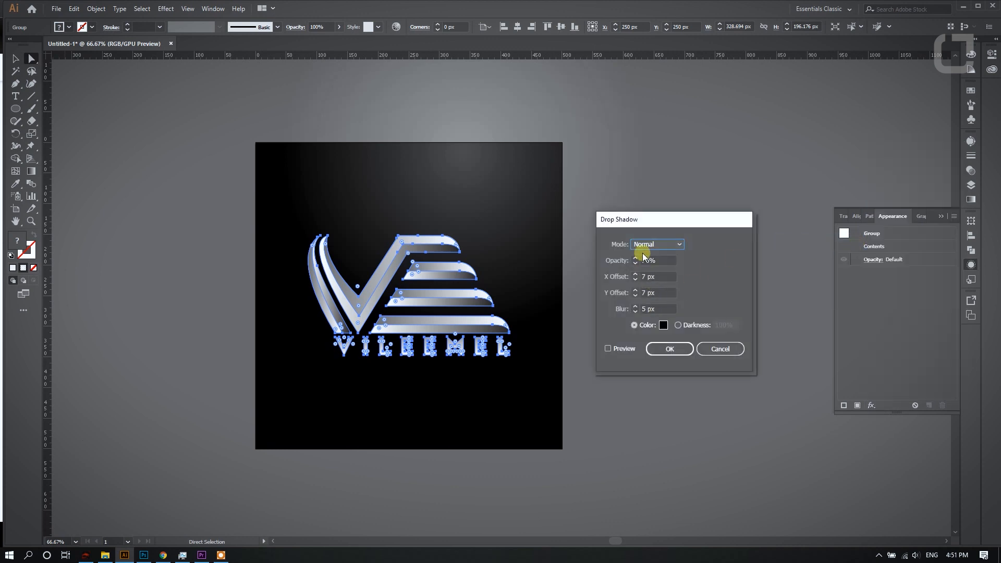
click(609, 349)
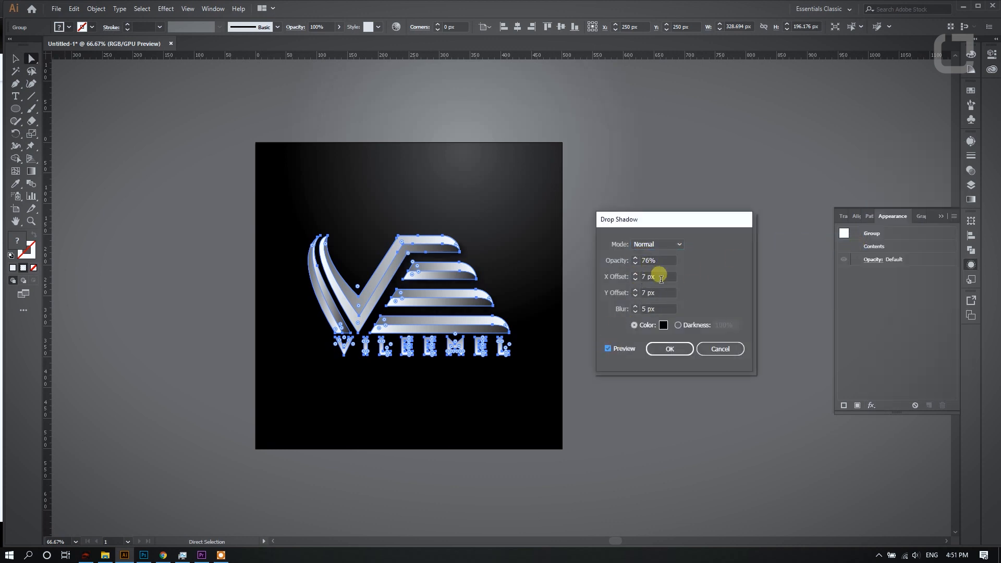
click(635, 259)
click(634, 259)
click(635, 264)
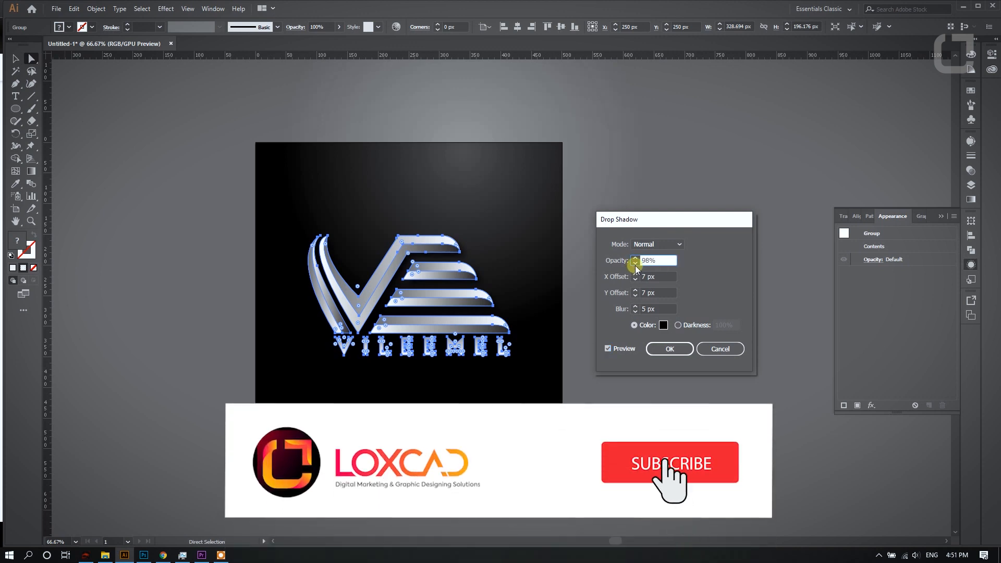
click(635, 265)
click(635, 265)
click(664, 346)
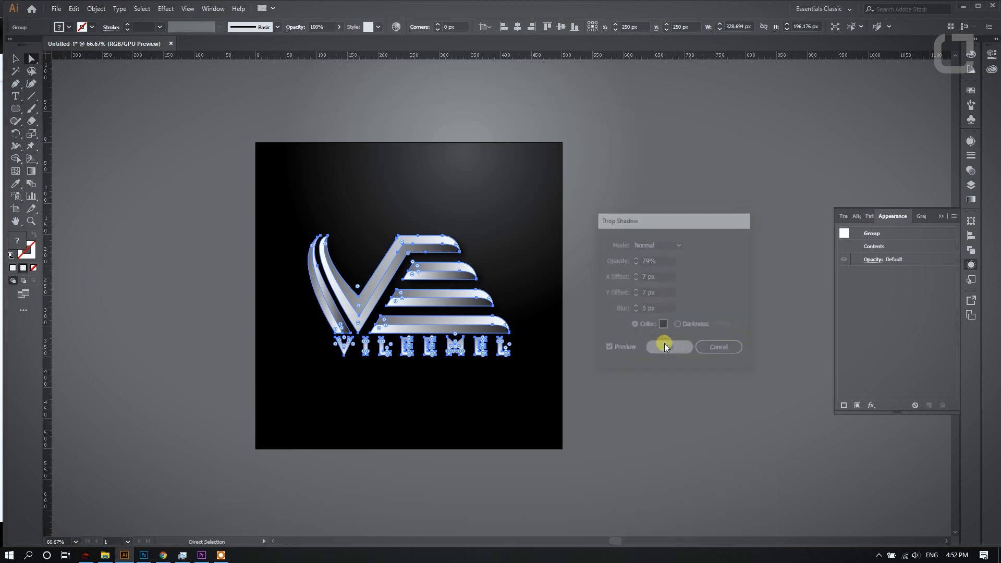
click(127, 183)
- Enlarge the glow circle further and shift it down so its light spreads over more of the black background behind the logo
scroll(504, 191, down, 1)
scroll(527, 156, up, 1)
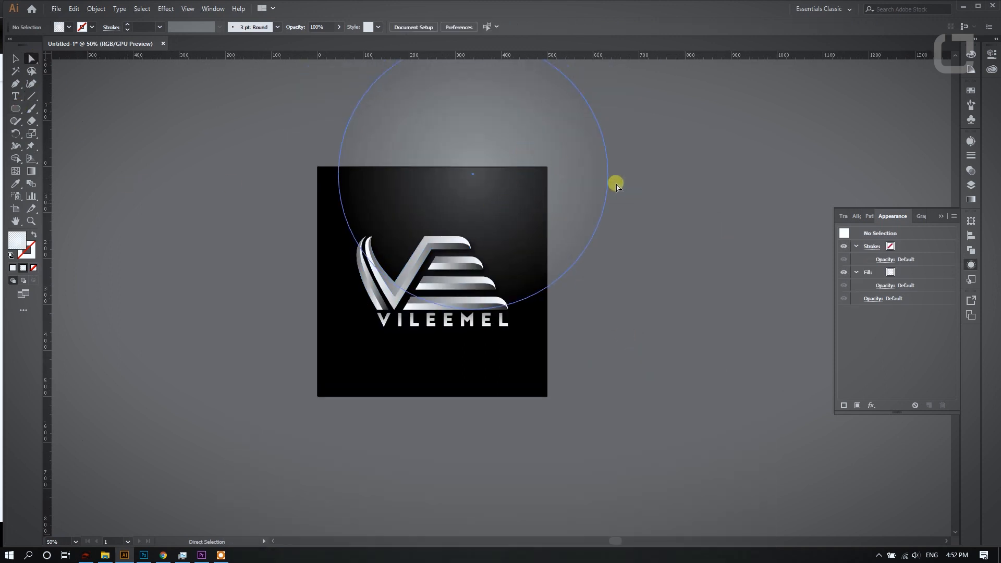
click(954, 186)
click(970, 185)
scroll(513, 193, down, 2)
scroll(515, 381, up, 2)
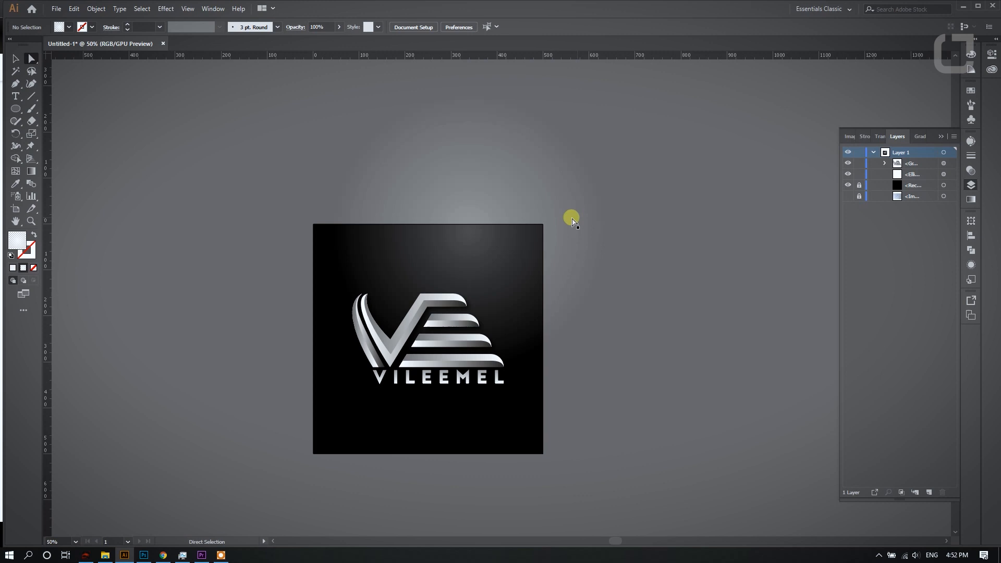
click(571, 221)
click(17, 58)
drag(604, 367, 655, 417)
drag(599, 290, 587, 317)
click(724, 327)
scroll(591, 147, down, 2)
scroll(448, 345, up, 2)
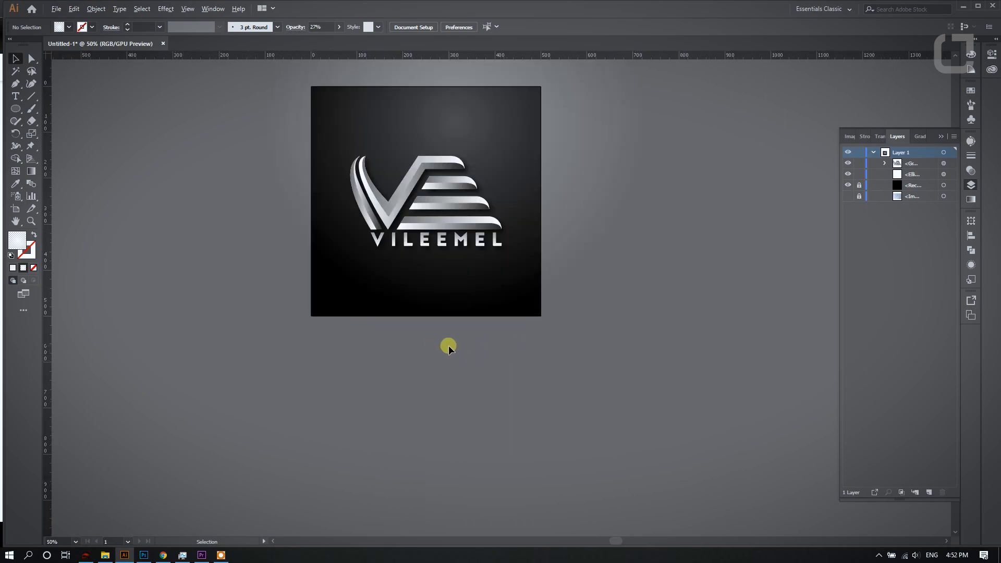
scroll(375, 358, up, 3)
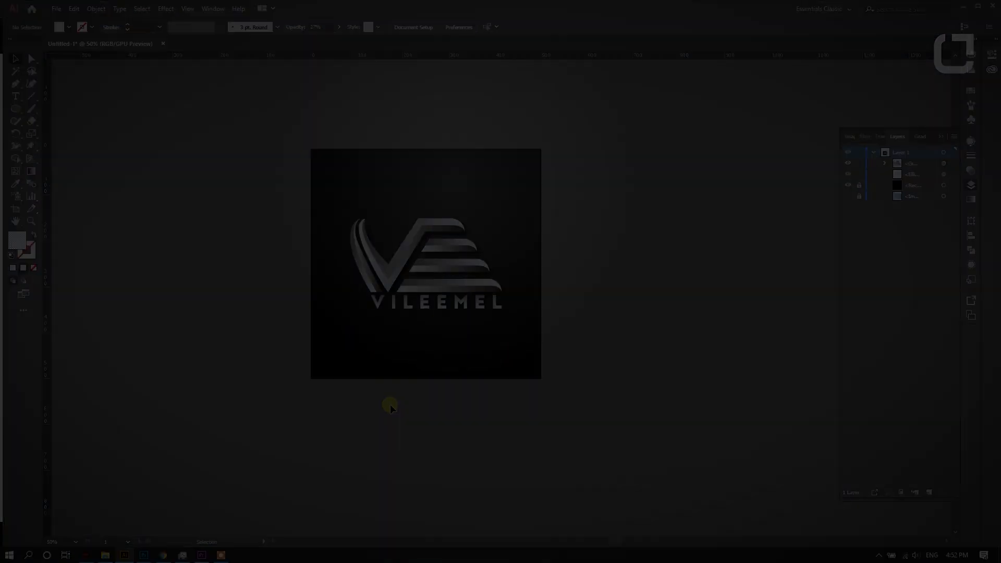